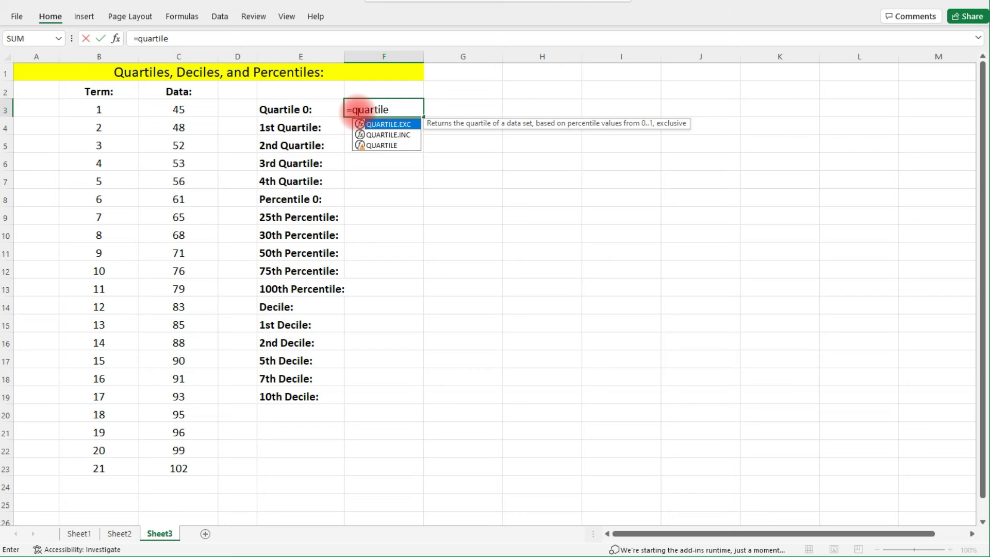
- Complete the QUARTILE formula in F3 over the data range C3:C23 with quart 0
text(()
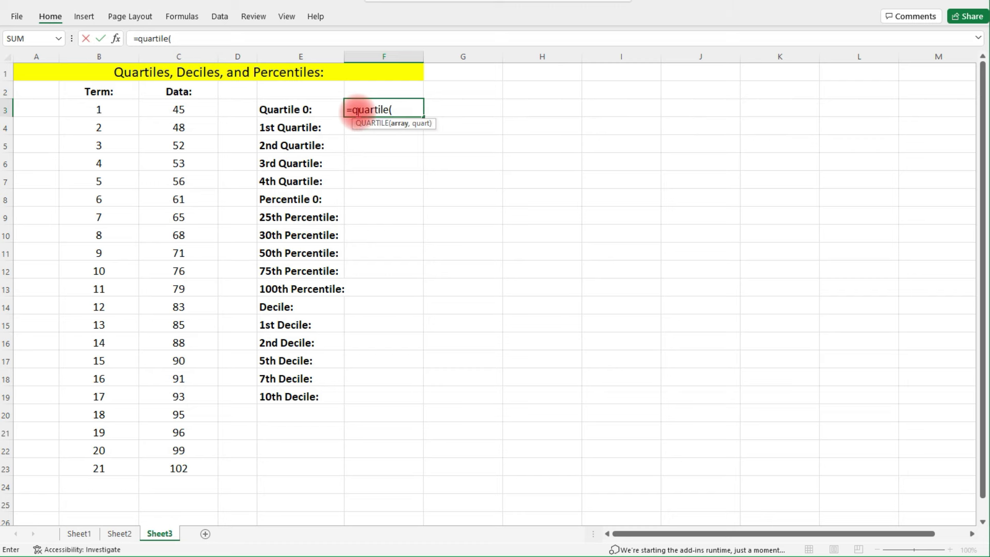
drag(177, 110, 171, 467)
text(,)
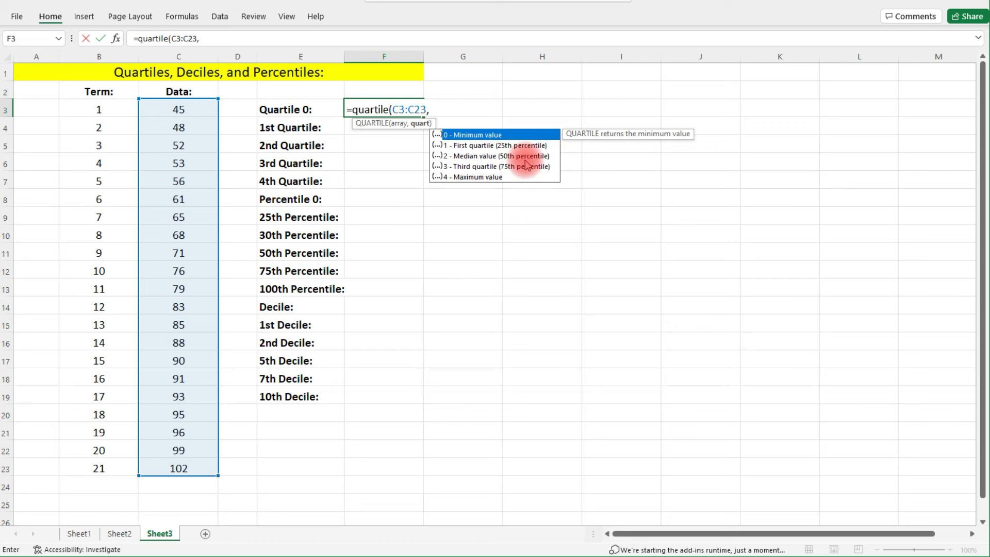
text(0))
key(Return)
- Label G3 "Minimum:" and calculate the minimum of C3:C23 in H3 with the MIN function
click(484, 110)
text(Minimum:)
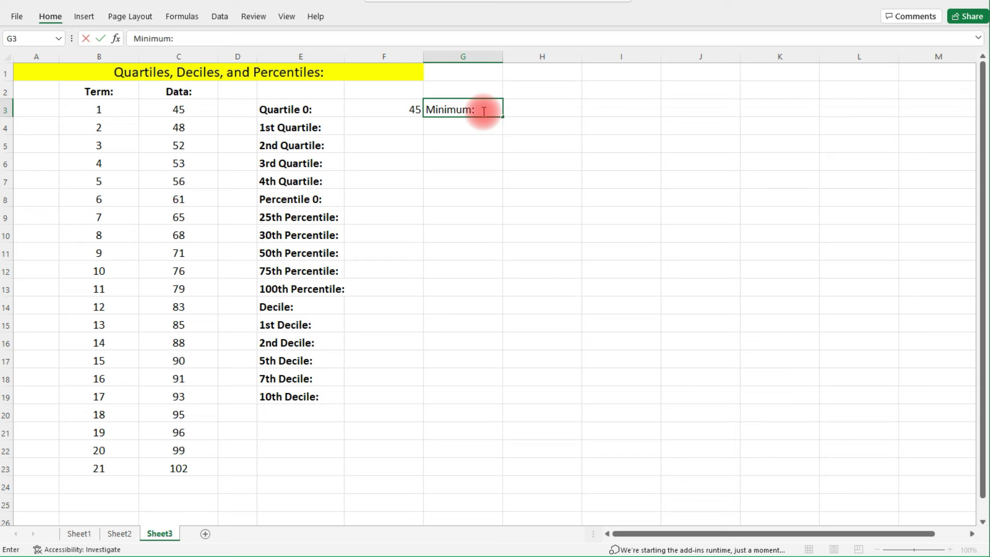
key(Tab)
text(=)
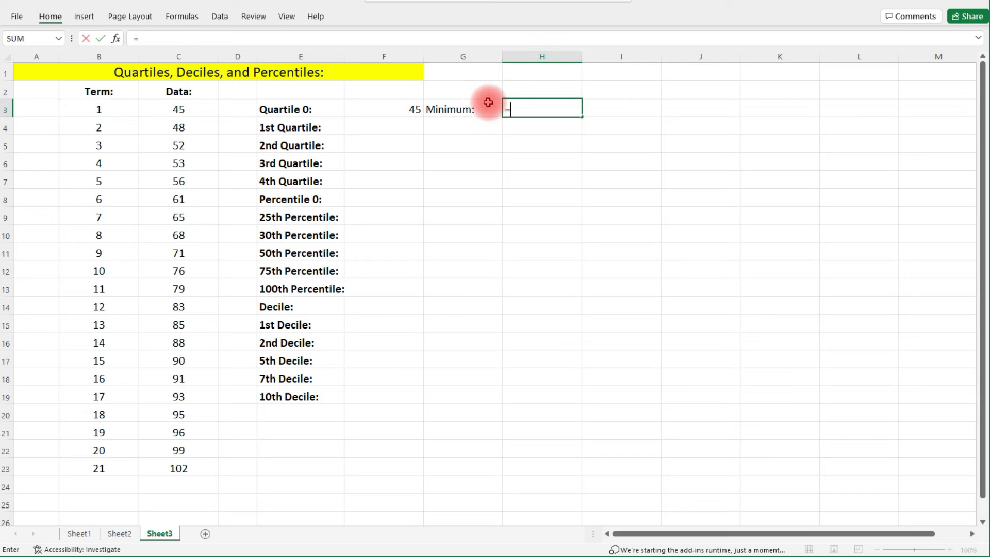
text(min()
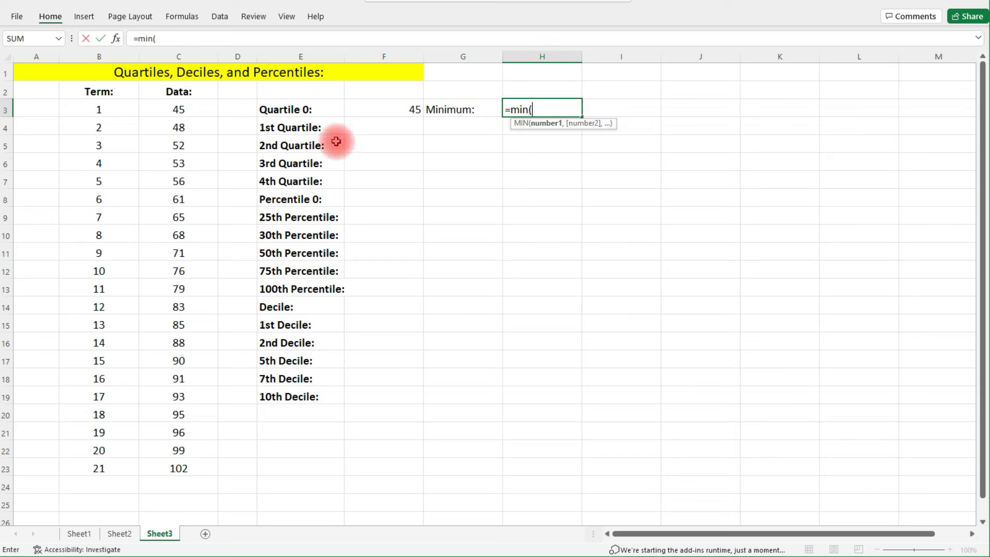
drag(194, 115, 181, 473)
key(Return)
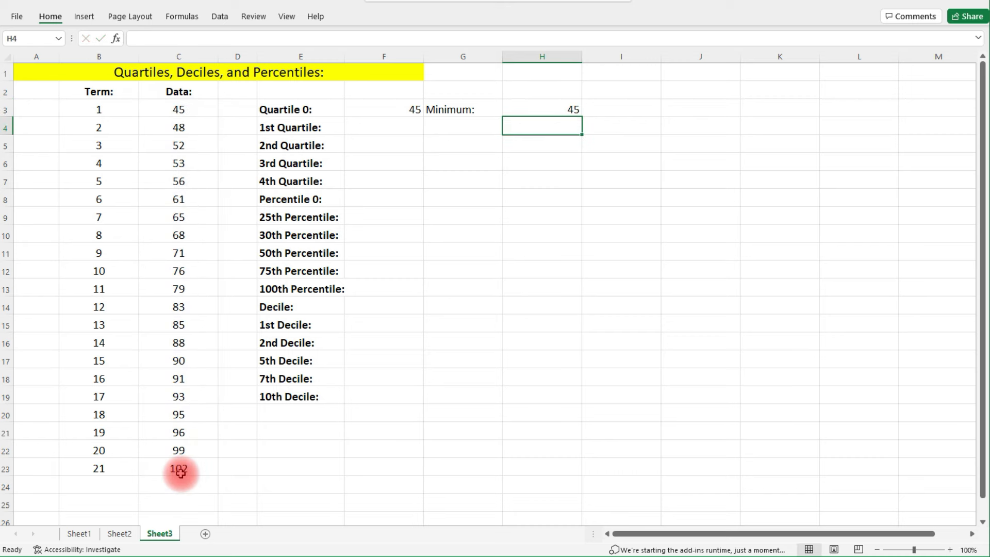
click(397, 126)
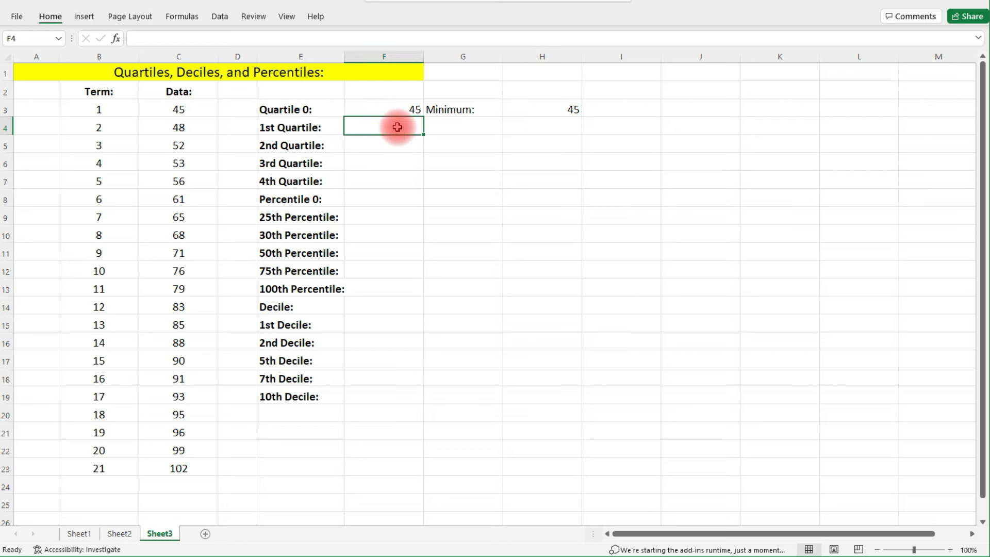
text(=)
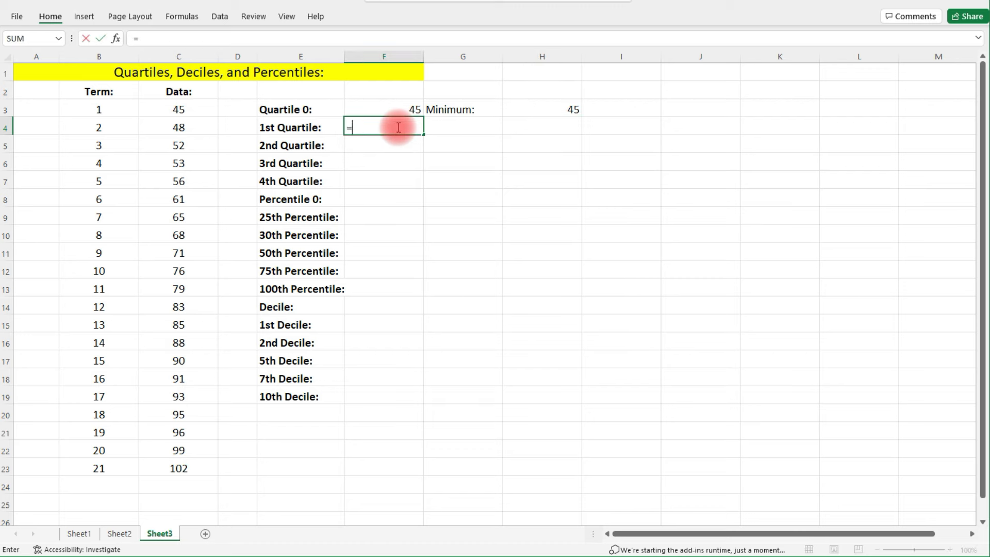
text(quartile)
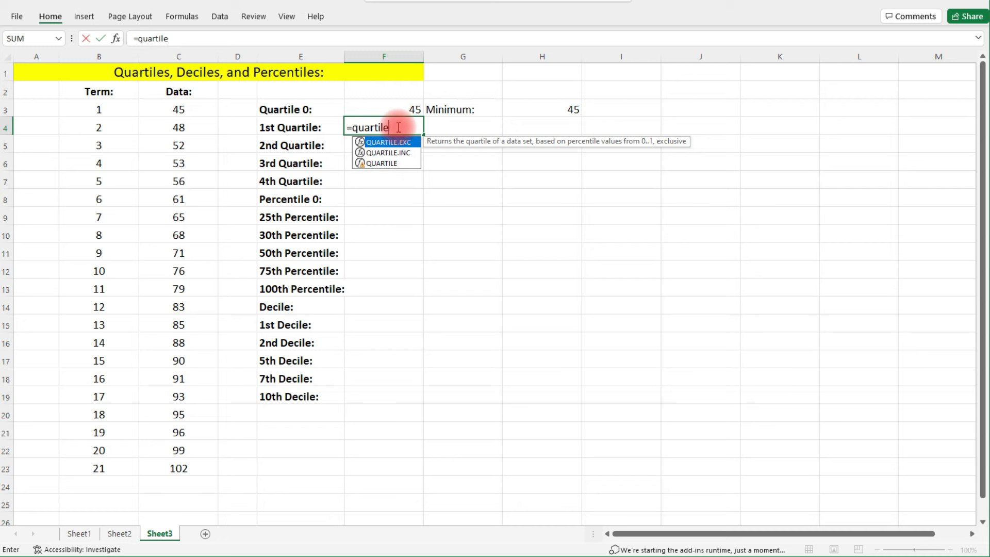
text(()
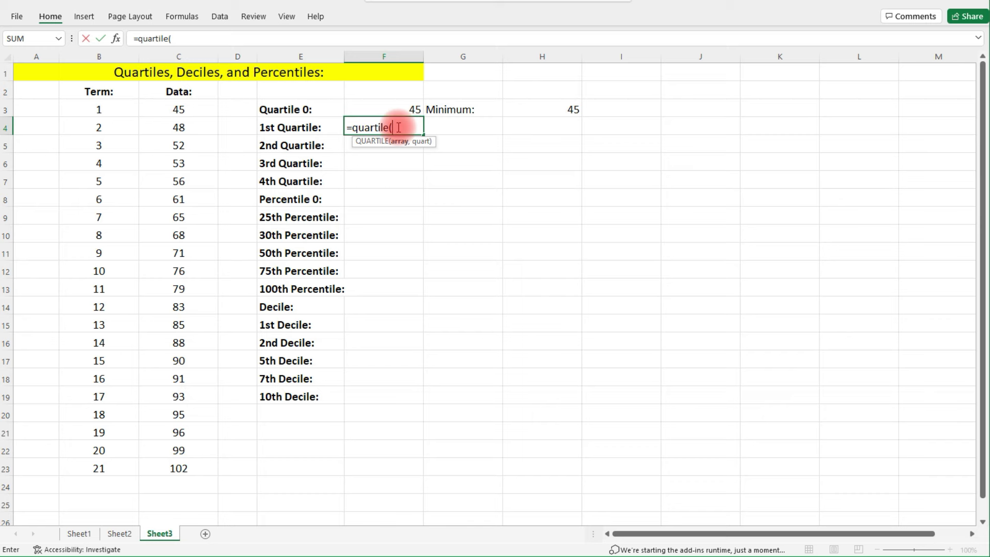
click(406, 179)
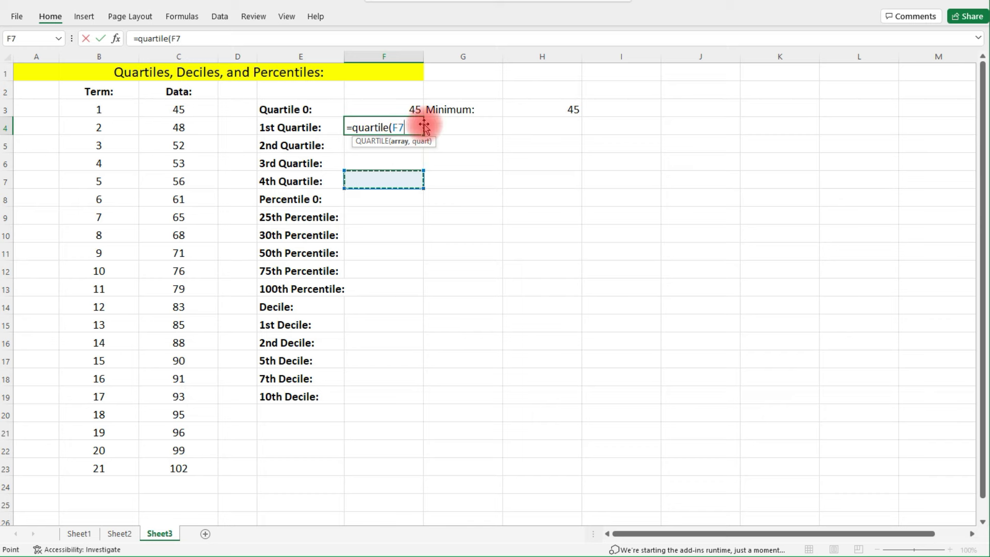
key(BackSpace)
key(BackSpace)
key(BackSpace)
key(BackSpace)
key(BackSpace)
key(BackSpace)
key(BackSpace)
key(BackSpace)
key(BackSpace)
key(BackSpace)
key(BackSpace)
key(BackSpace)
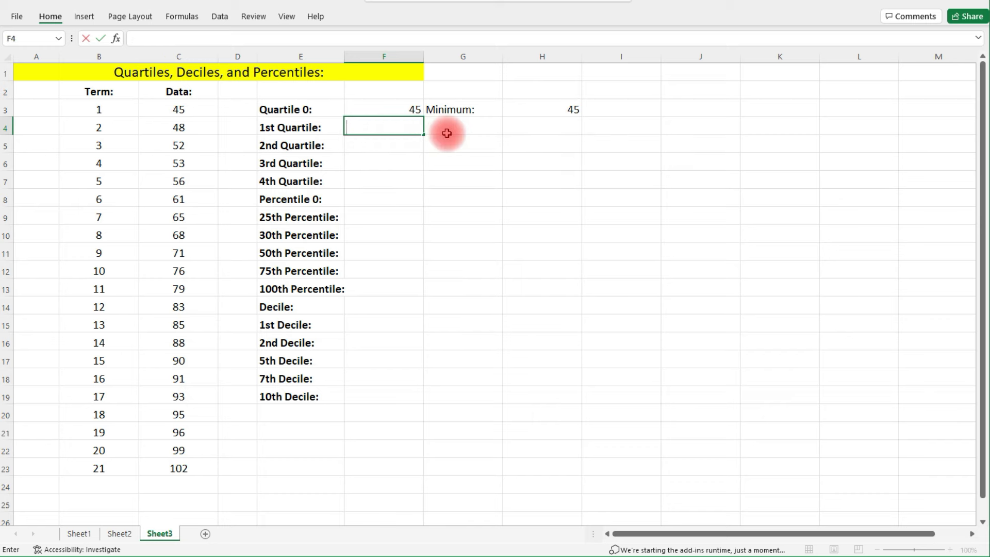
click(447, 133)
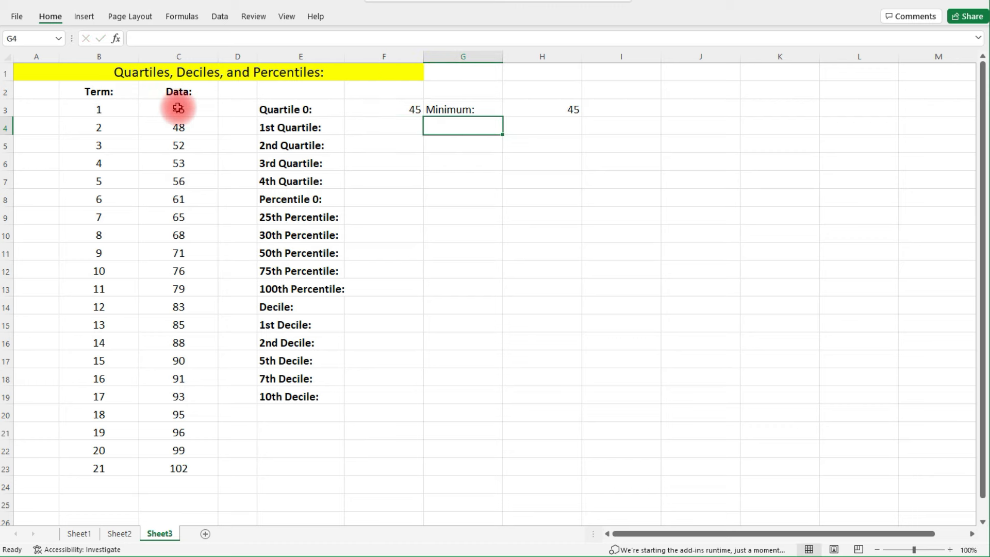
drag(177, 108, 190, 469)
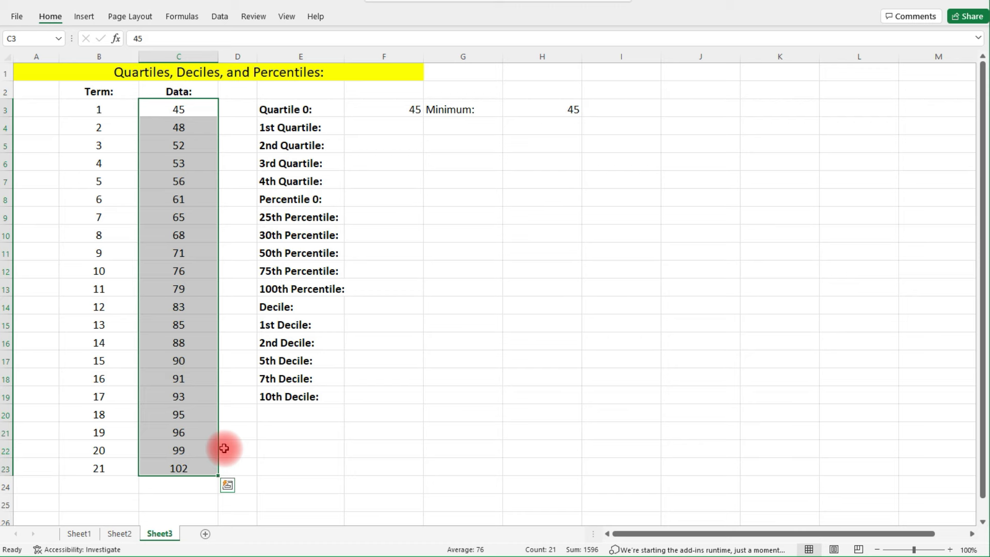
click(187, 411)
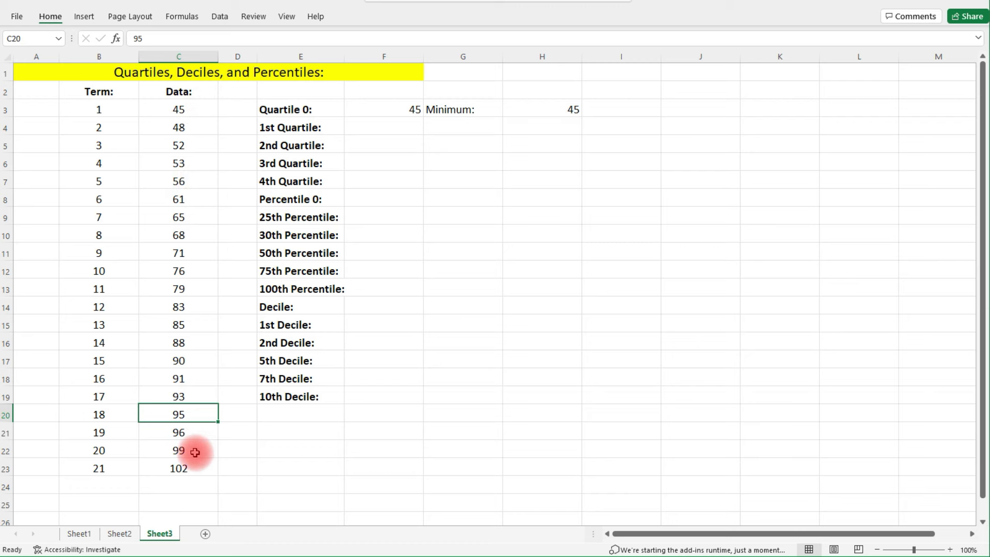
click(97, 182)
drag(97, 181, 170, 201)
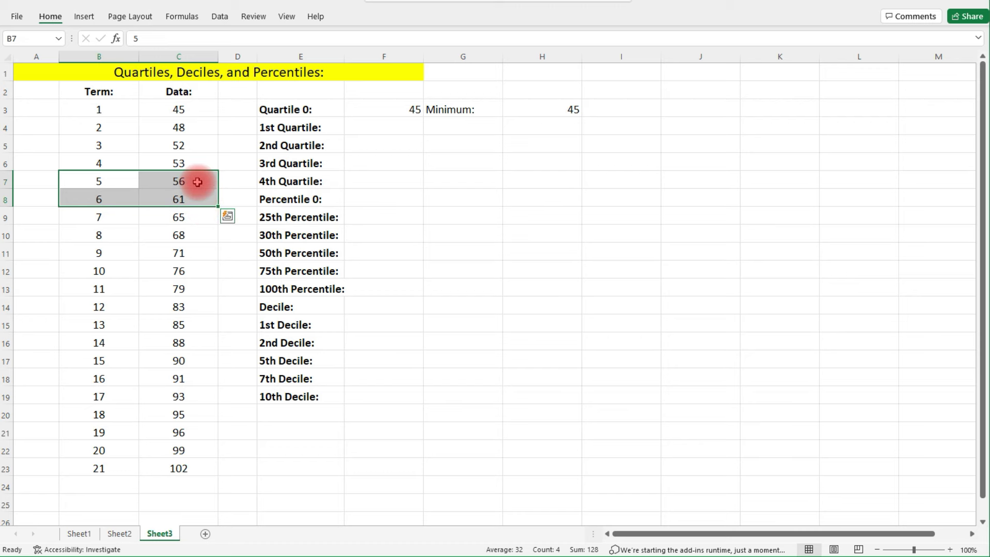
- Calculate the 1st quartile in F4 with the QUARTILE function over C3:C23 and quart 1
click(369, 127)
text(=quartile()
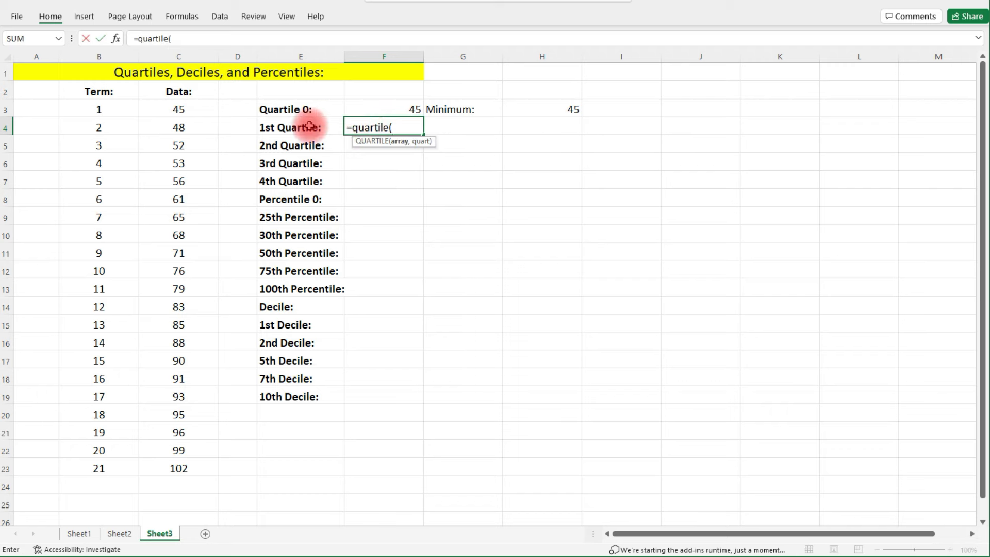
drag(202, 110, 167, 465)
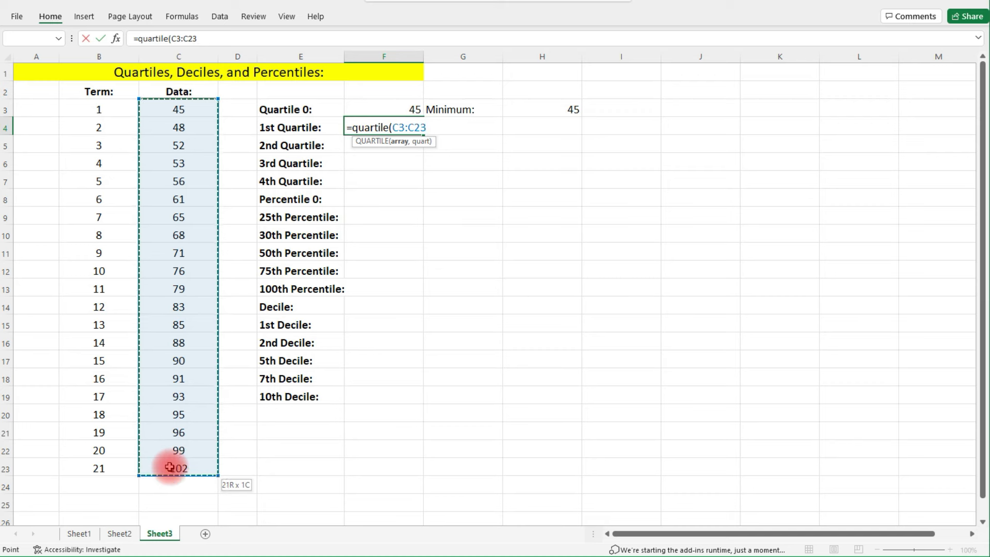
text(,)
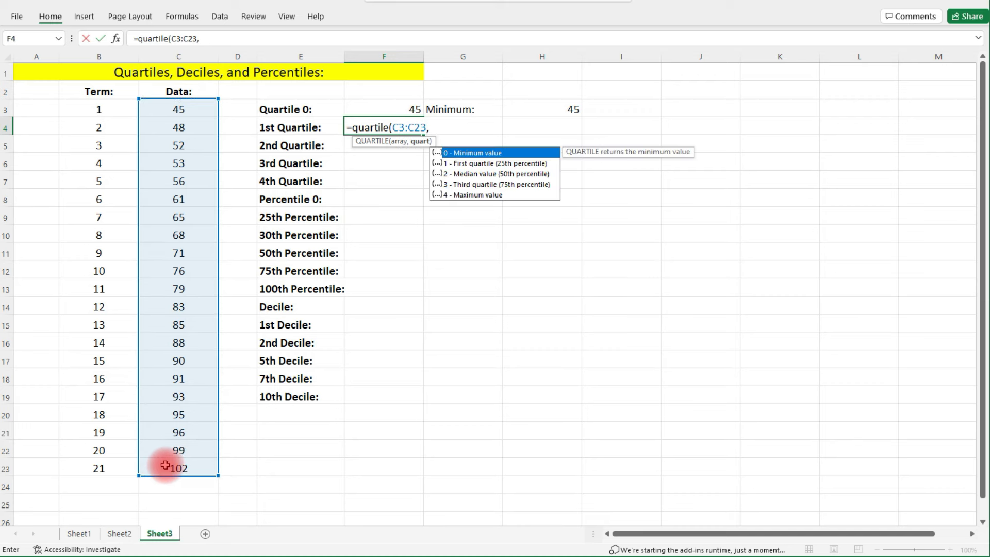
text(1))
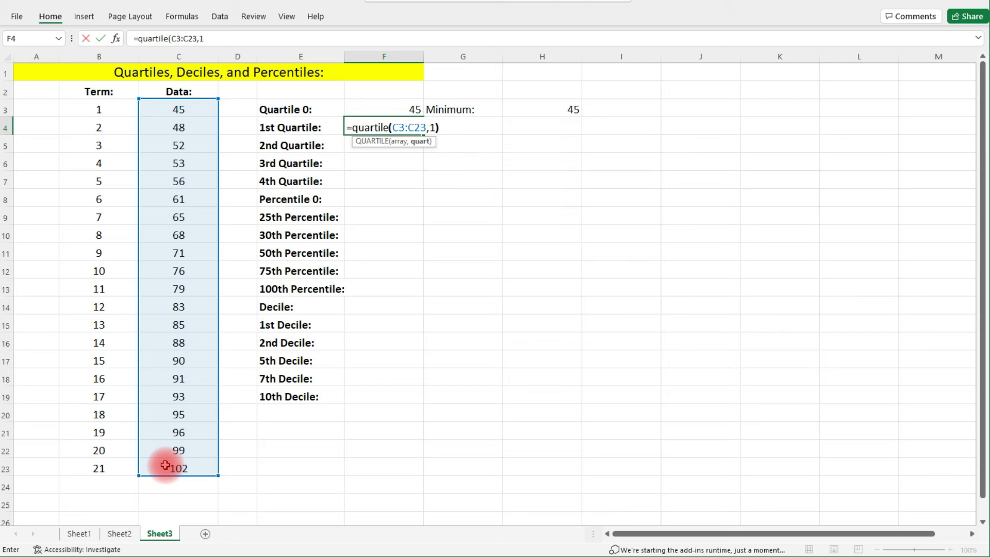
key(Return)
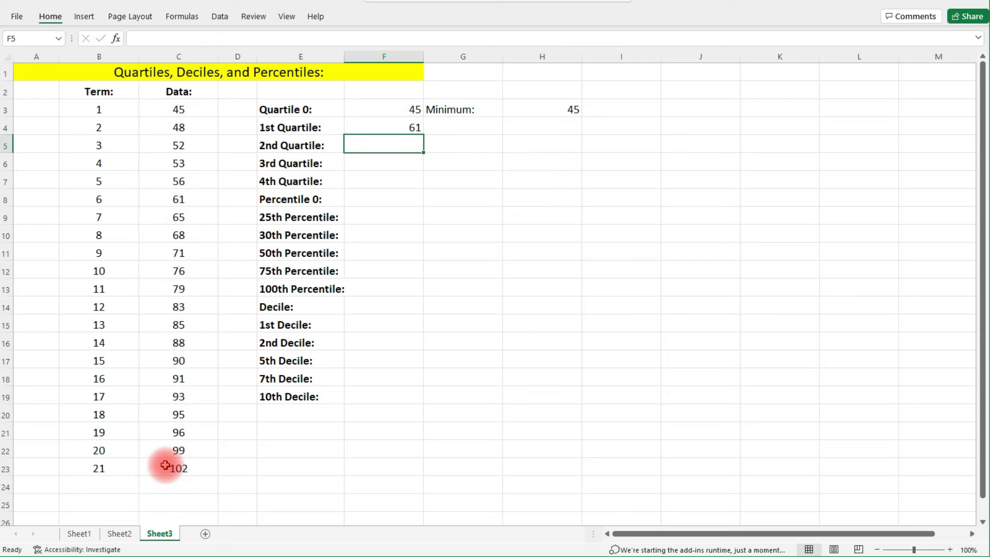
click(176, 200)
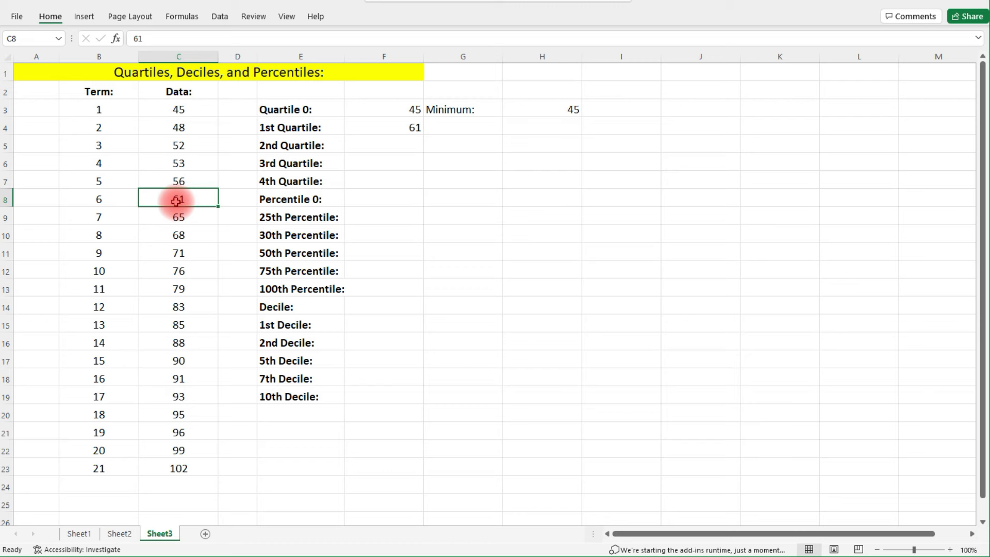
- Calculate the 2nd quartile in F5 with the QUARTILE function over C3:C23 and quart 2
click(415, 146)
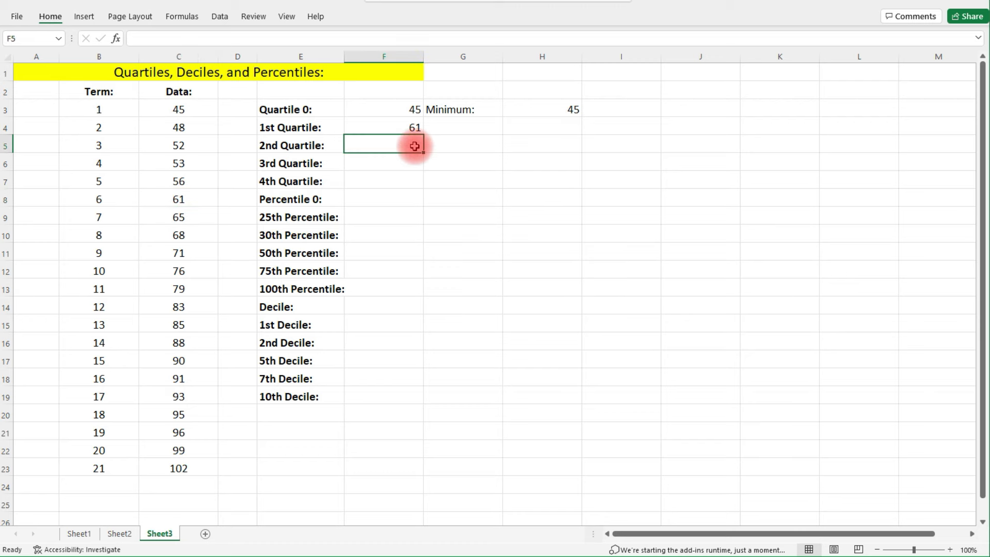
text(=quartile)
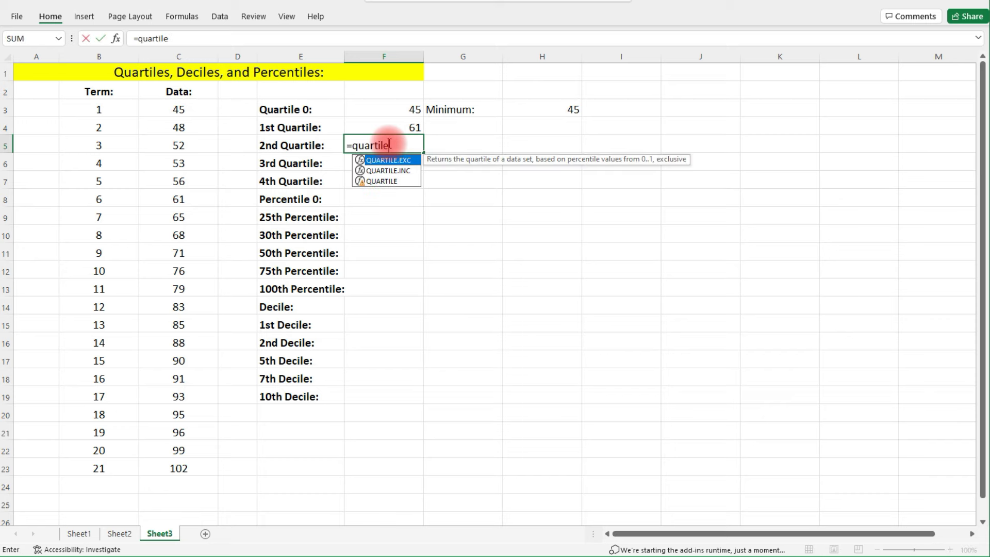
text(()
drag(193, 109, 203, 452)
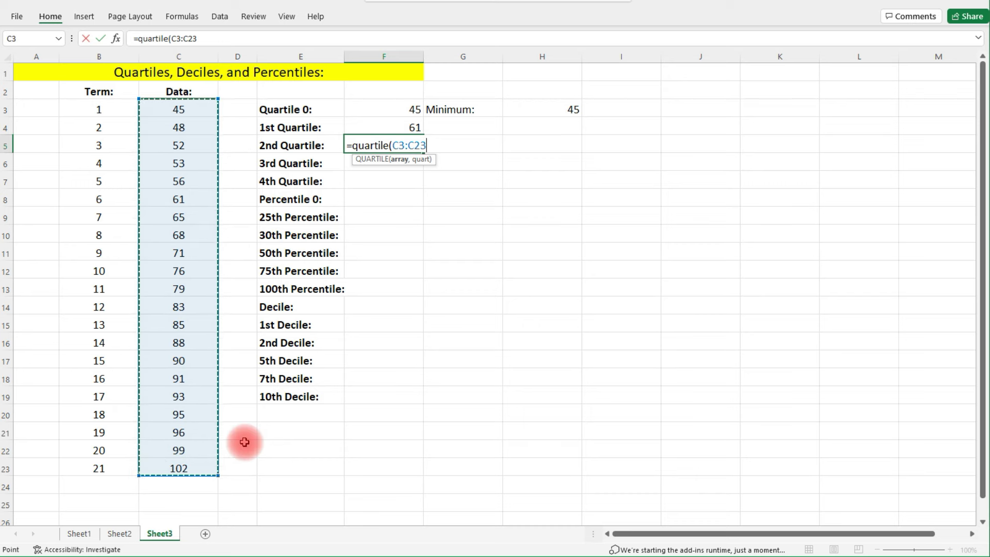
text(,2)
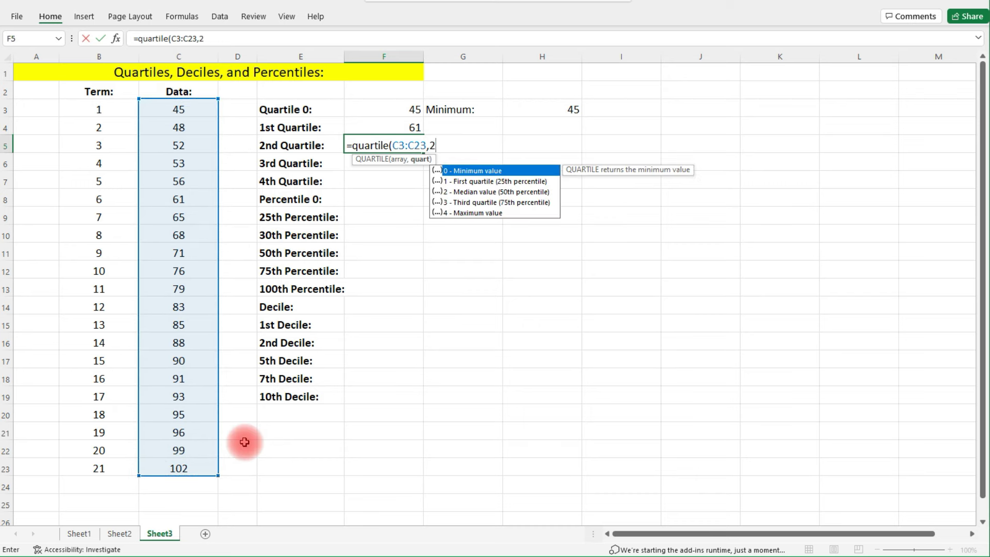
text())
key(Return)
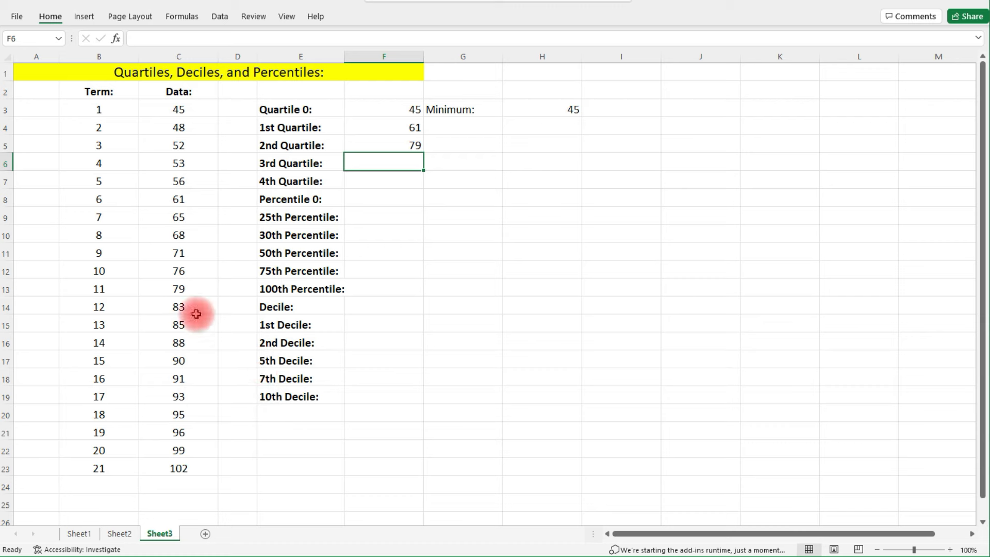
click(183, 289)
click(97, 292)
drag(98, 292, 161, 306)
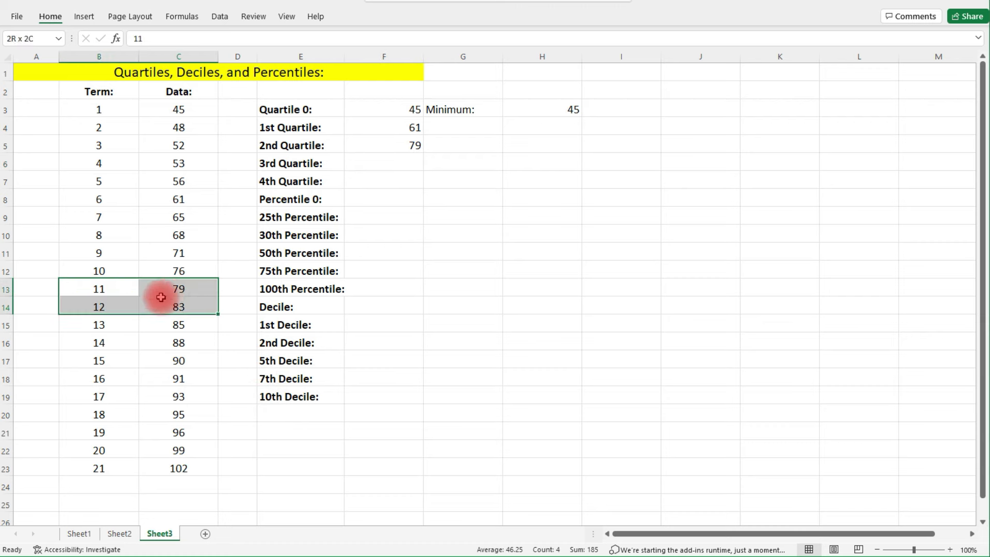
click(419, 146)
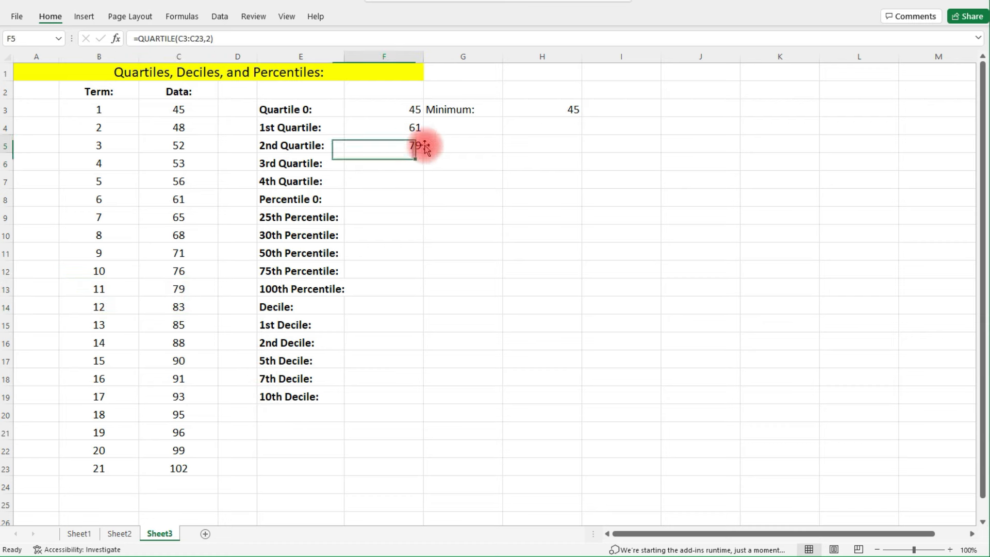
- Label G5 "Median:" and calculate the median of C3:C23 in H5 with the MEDIAN function
click(488, 144)
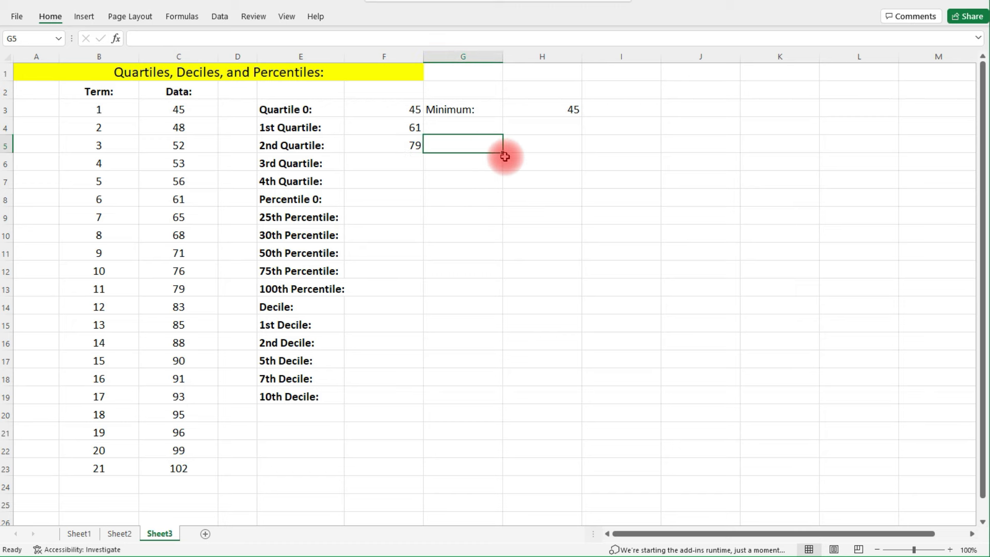
text(Median:)
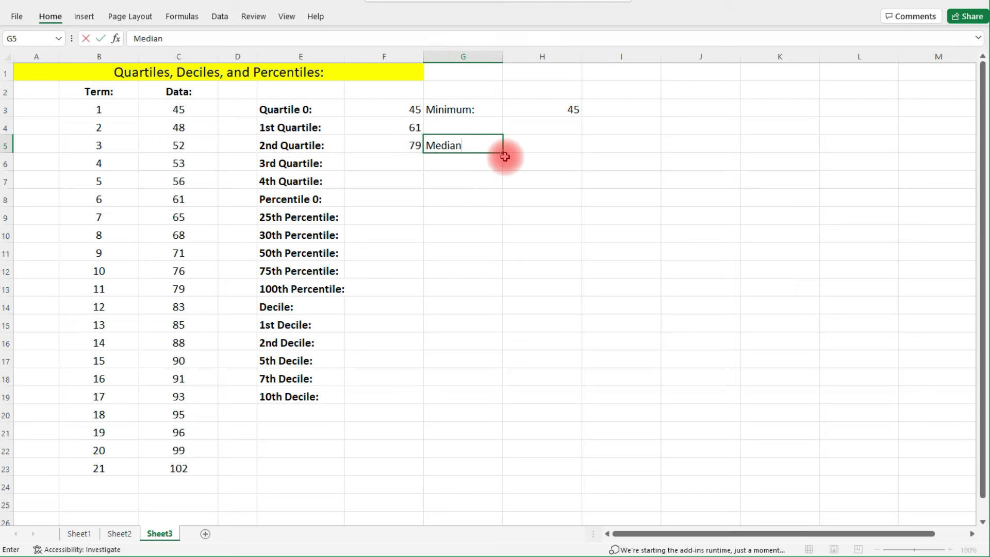
key(Tab)
text(=)
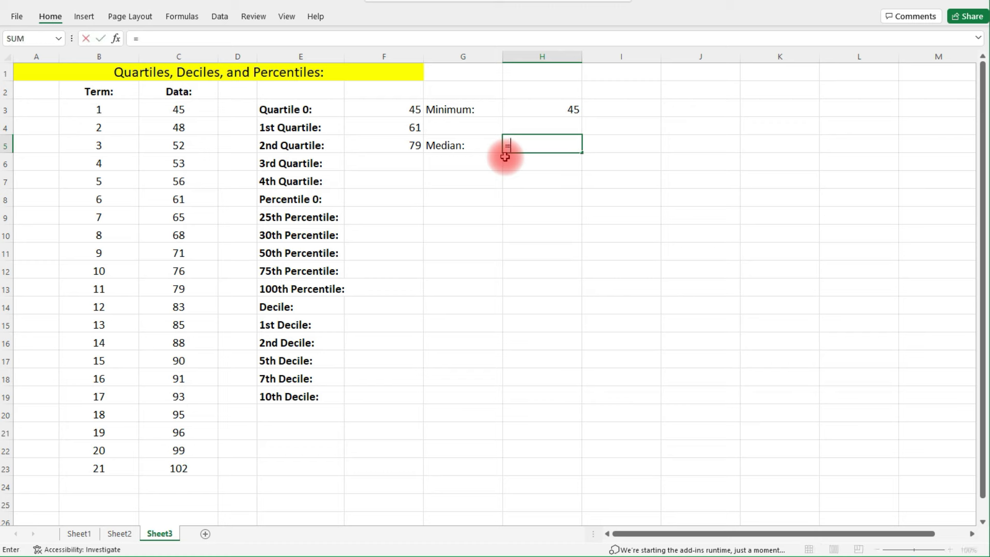
text(median()
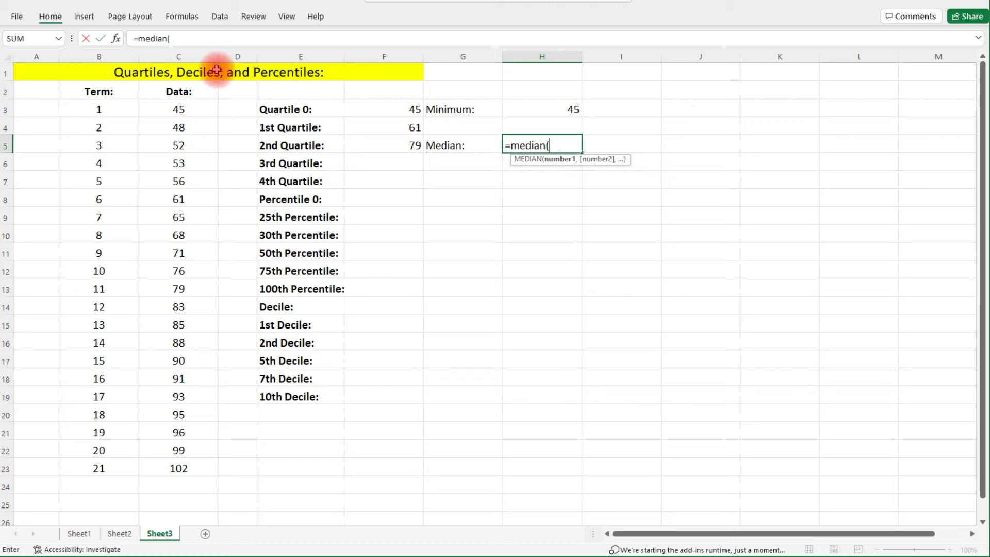
drag(169, 109, 195, 450)
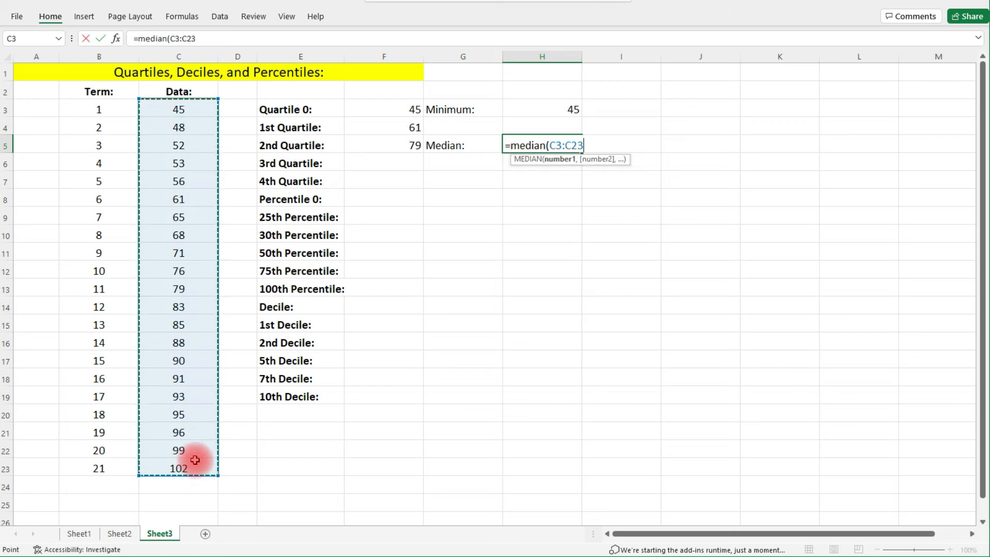
key(Return)
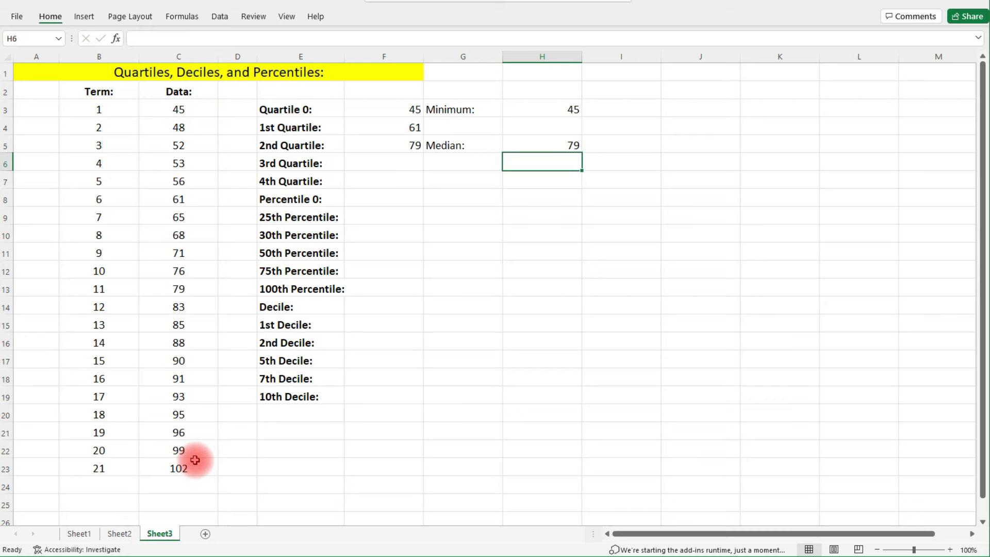
- Calculate the 3rd quartile in F6 with the QUARTILE function over C3:C23 and quart 3
click(412, 157)
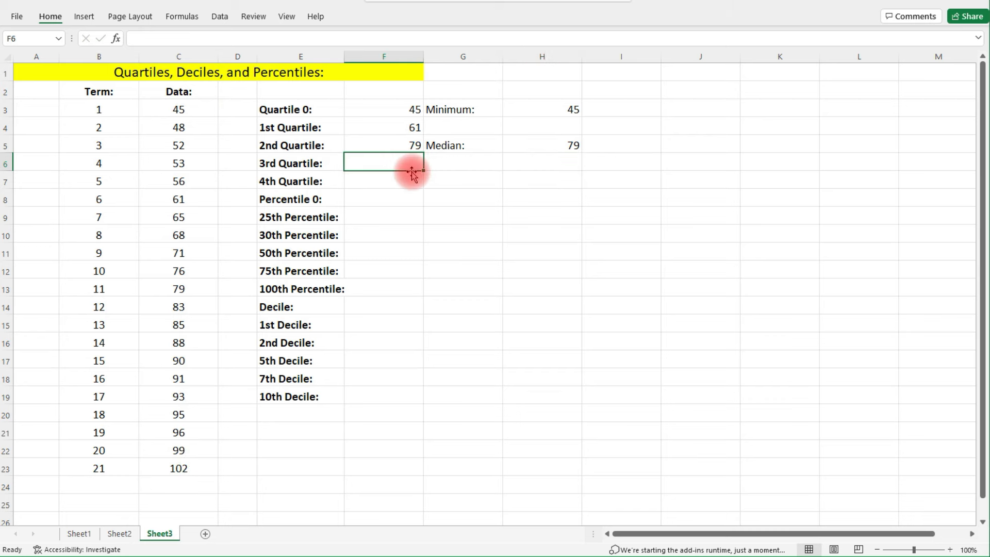
text(=quartile)
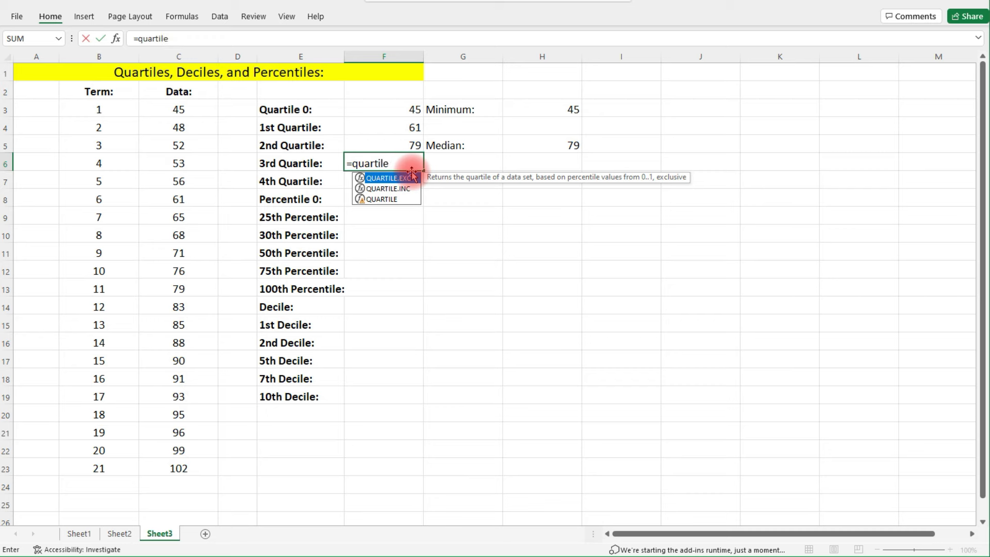
text(()
drag(200, 115, 207, 469)
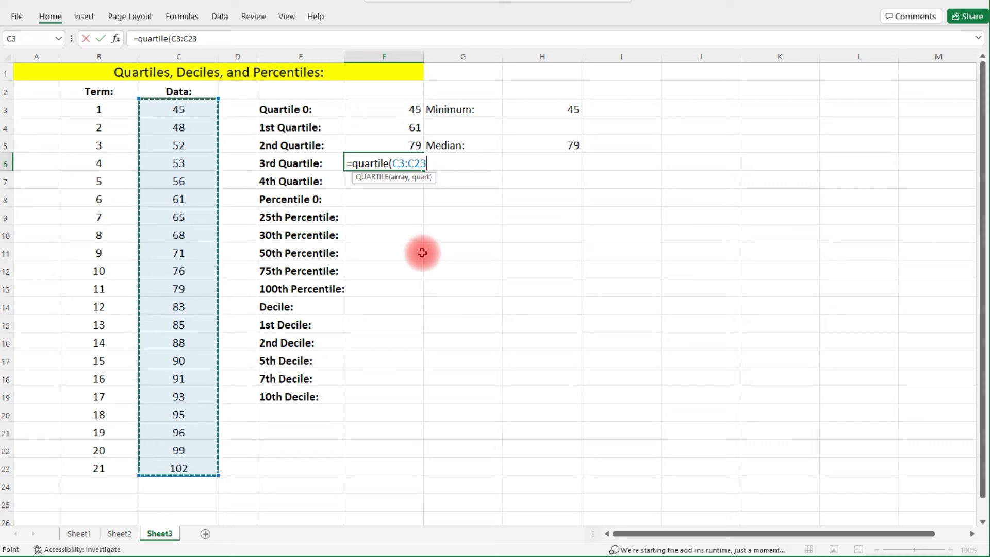
text(,)
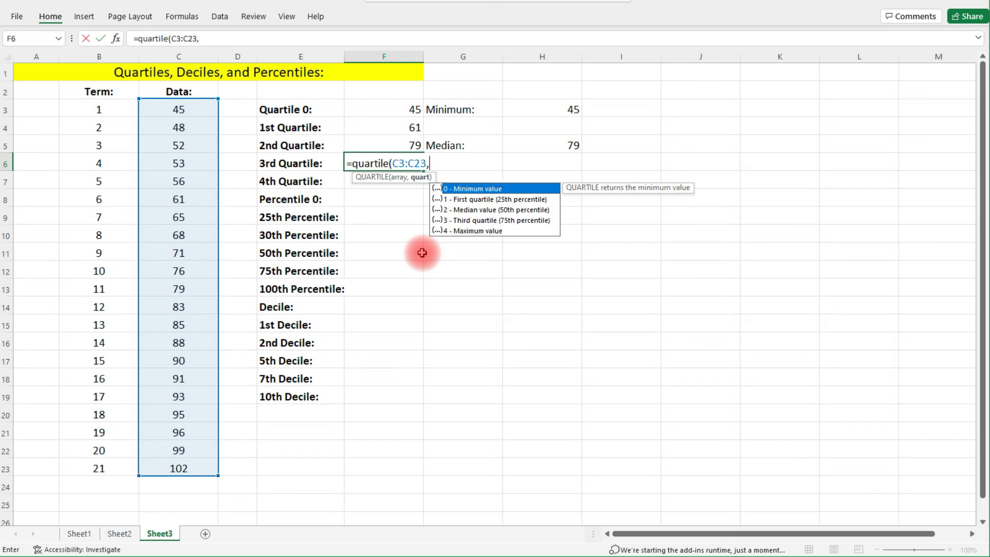
text(3))
key(Return)
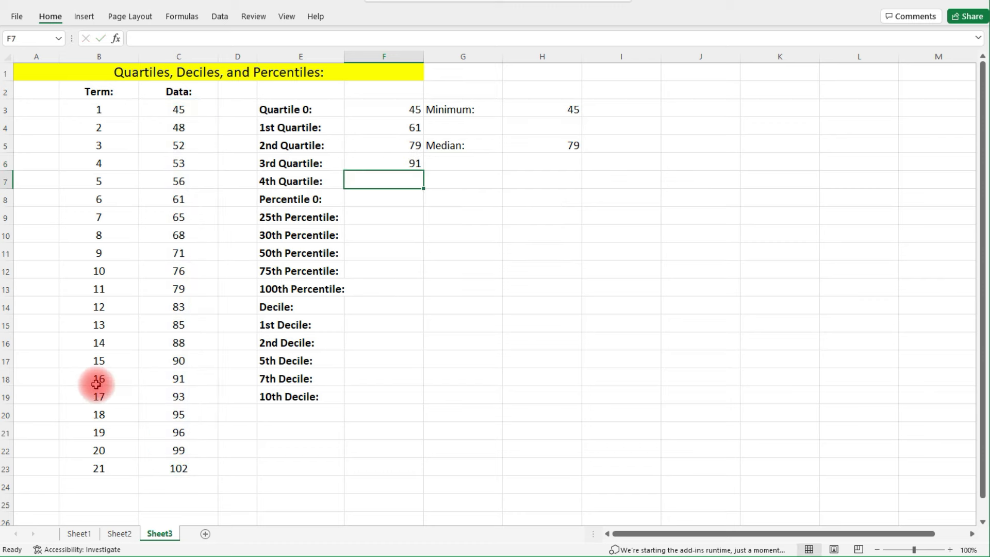
- Examine the term and data pairs at the quartile positions, terms 6, 11 and 16
drag(95, 382, 177, 378)
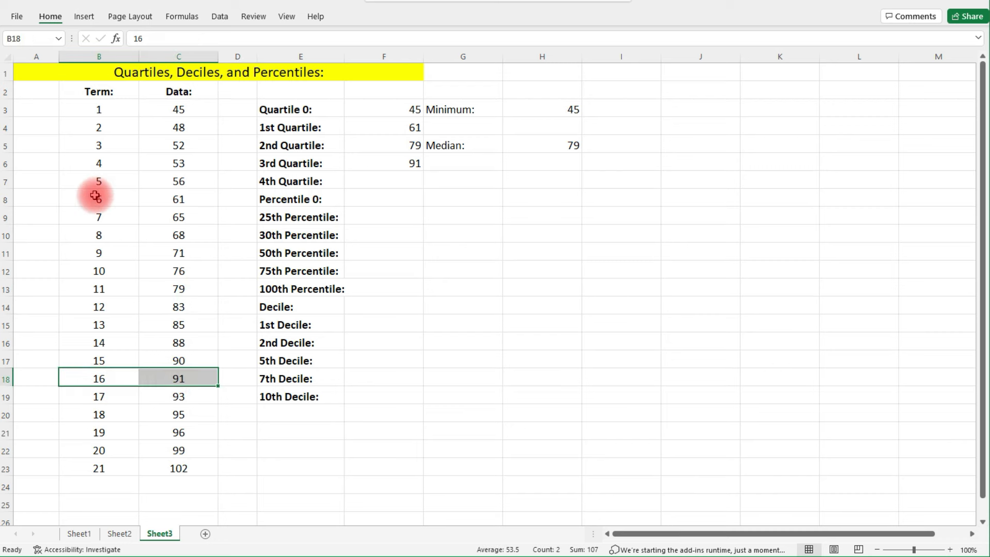
click(126, 198)
drag(126, 198, 166, 206)
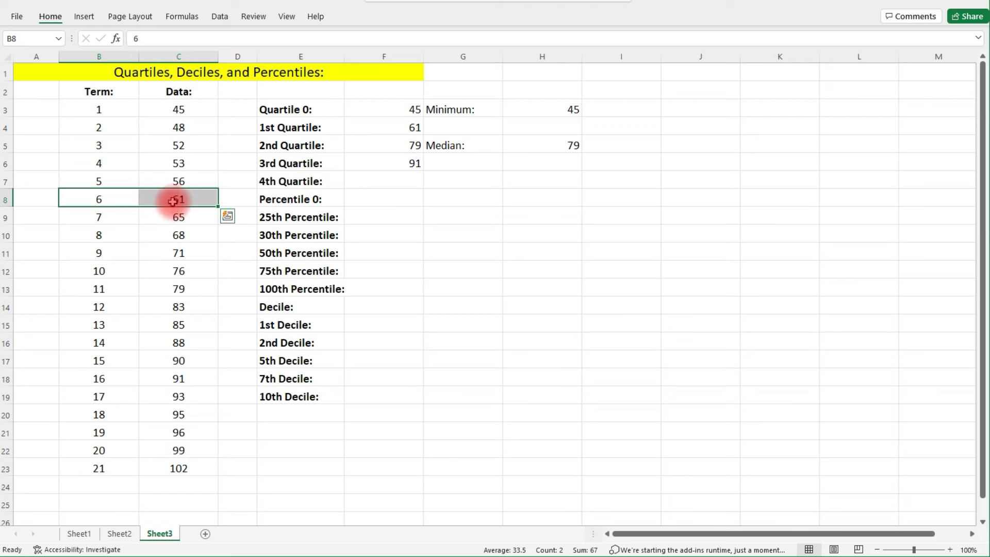
drag(95, 287, 172, 291)
drag(88, 380, 161, 380)
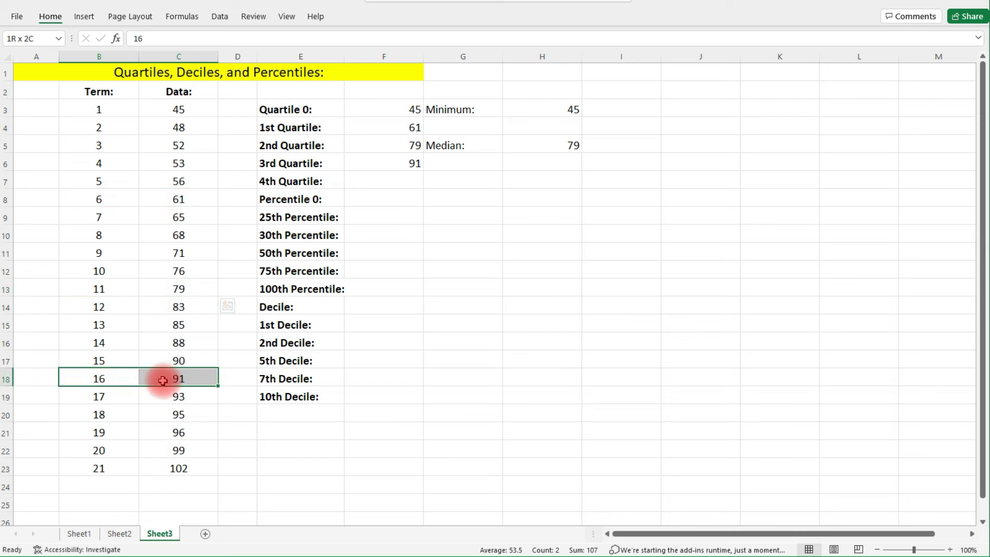
- Calculate the 4th quartile in F7 with the QUARTILE function over C3:C23 and quart 4
click(412, 182)
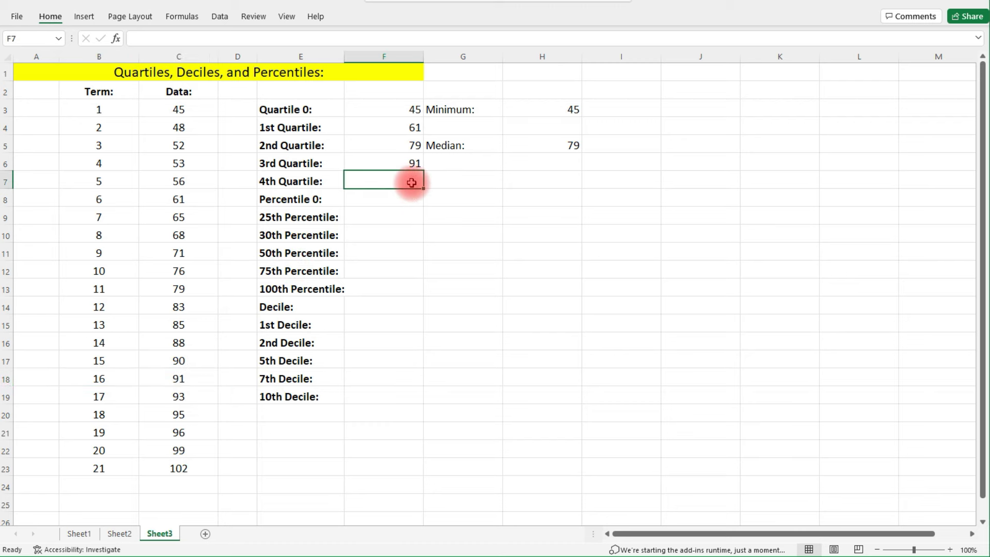
text(=quartile)
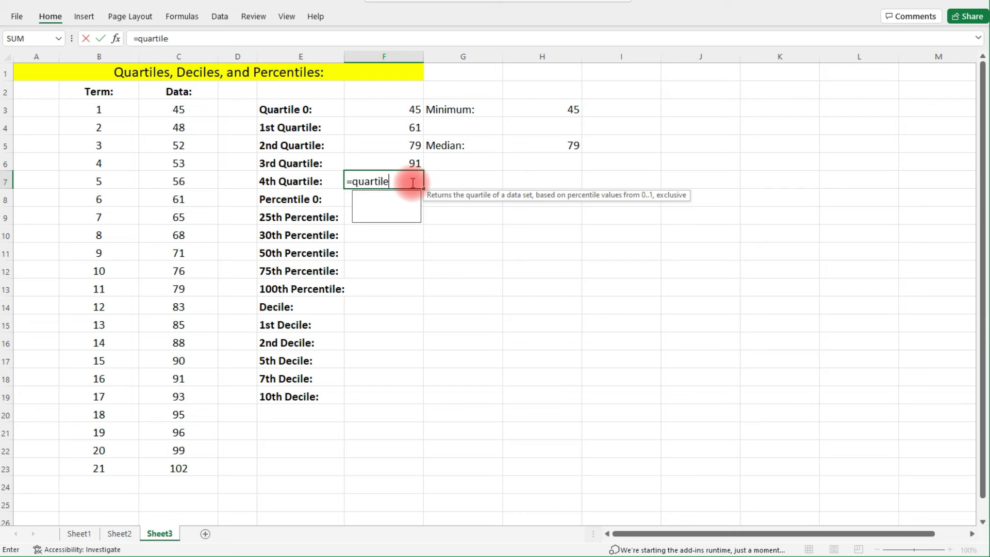
text(()
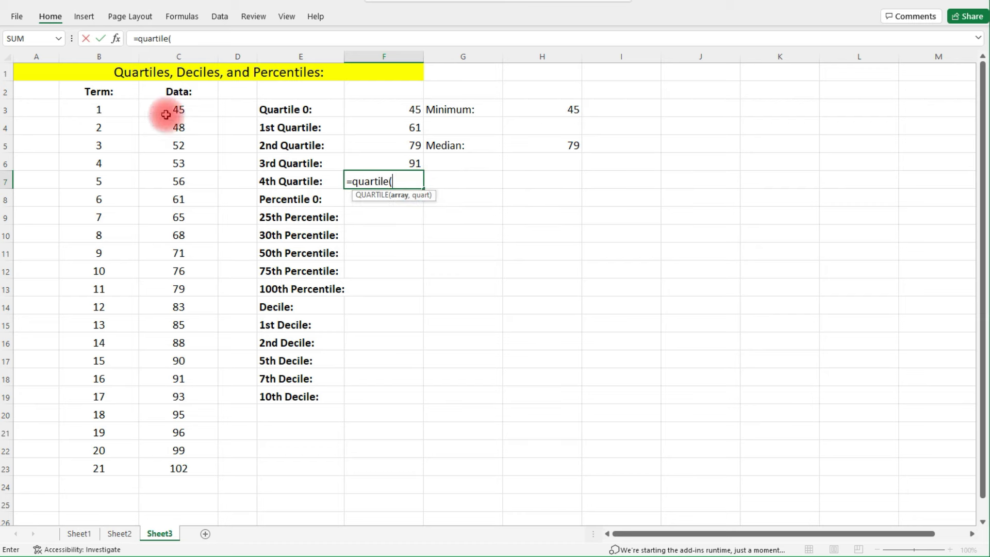
drag(179, 107, 180, 467)
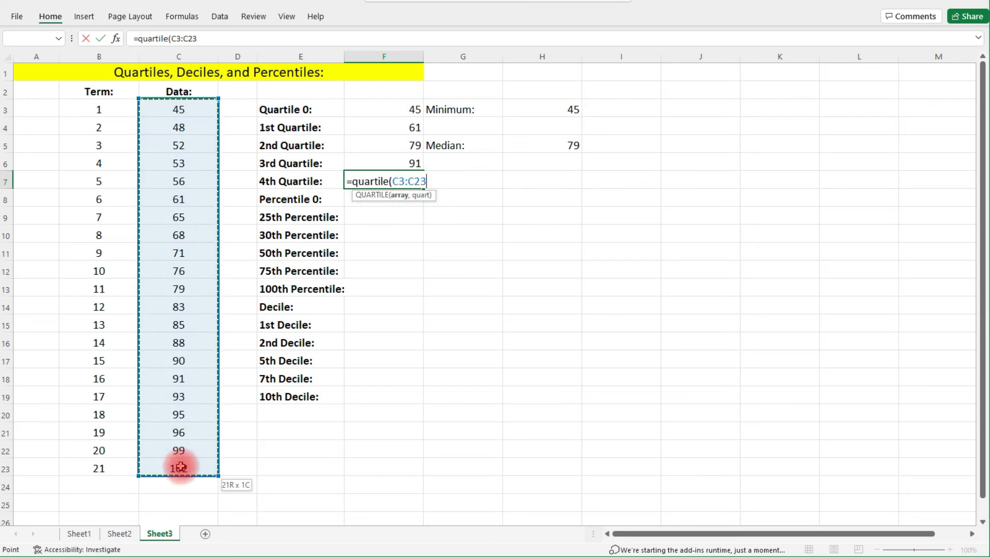
text(,4))
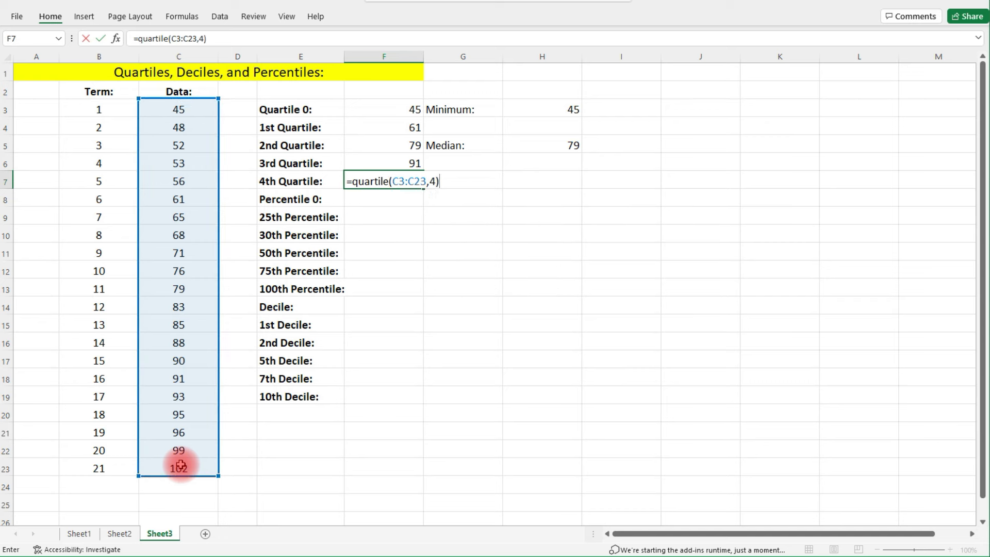
key(Return)
- Label G7 "Maximum:" and calculate the maximum of C3:C23 in H7 with the MAX function
click(484, 178)
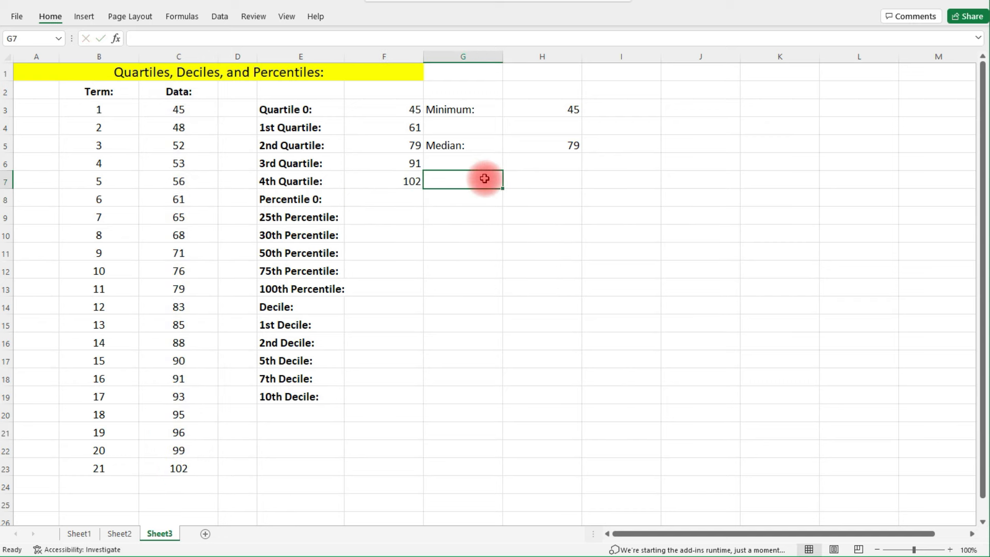
text(Maximum:)
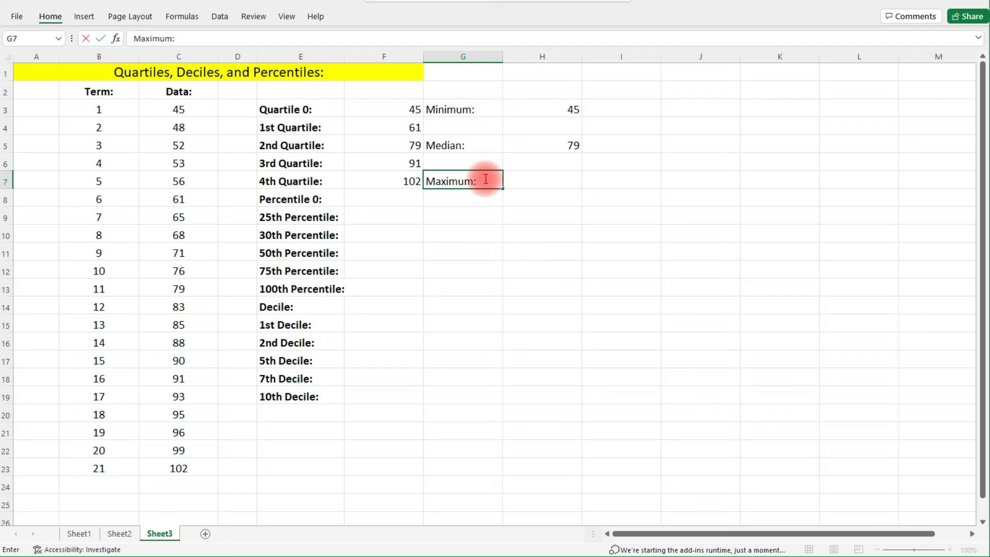
key(Tab)
text(=max()
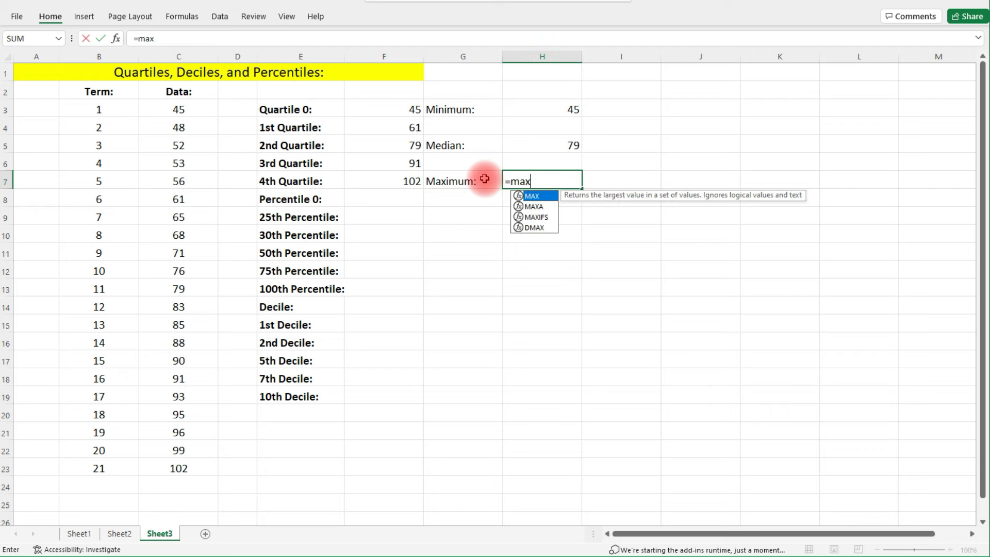
drag(201, 109, 188, 470)
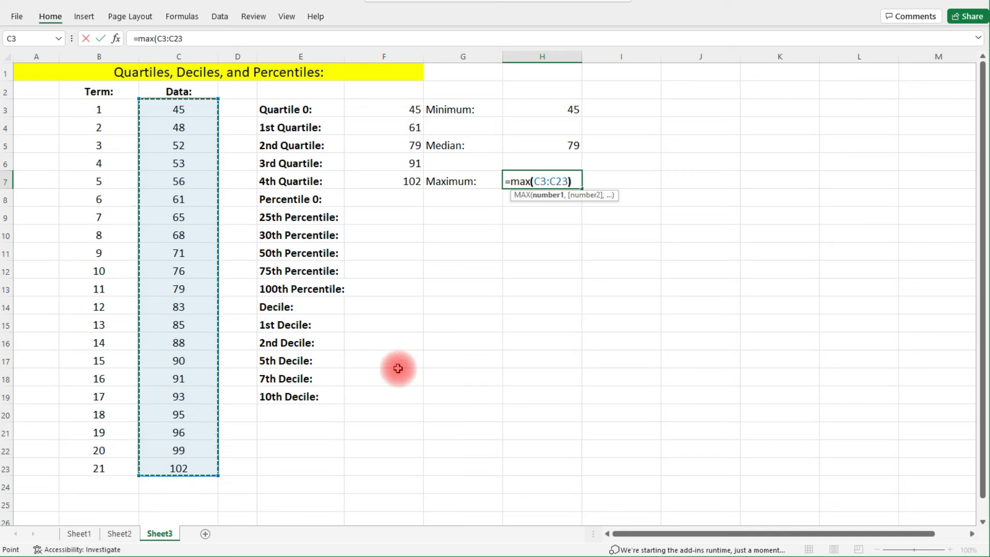
key(Return)
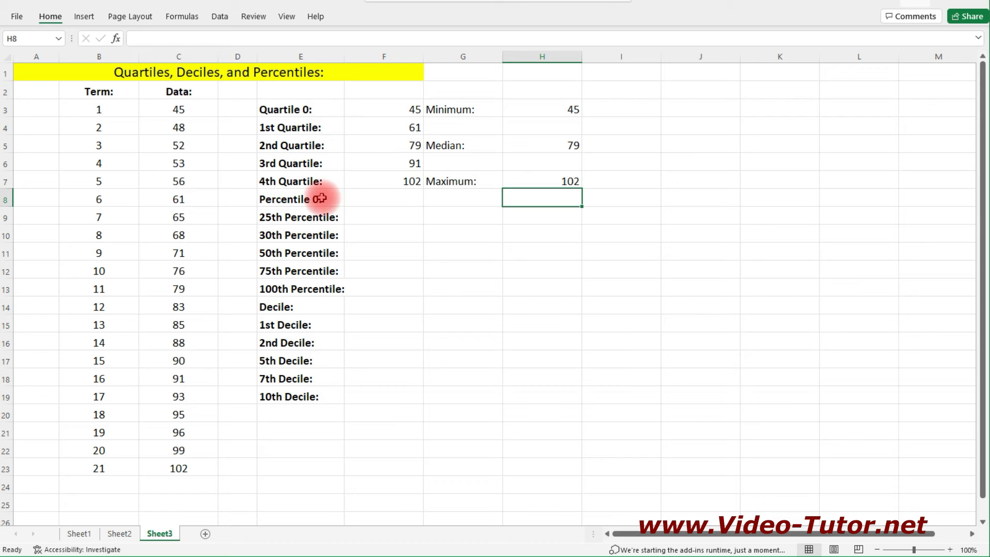
- Calculate percentile 0 in F8 with the PERCENTILE function over C3:C23 and k 0, and compare it with Quartile 0 and the minimum
click(393, 198)
text(=percentile()
drag(179, 109, 175, 461)
text(,)
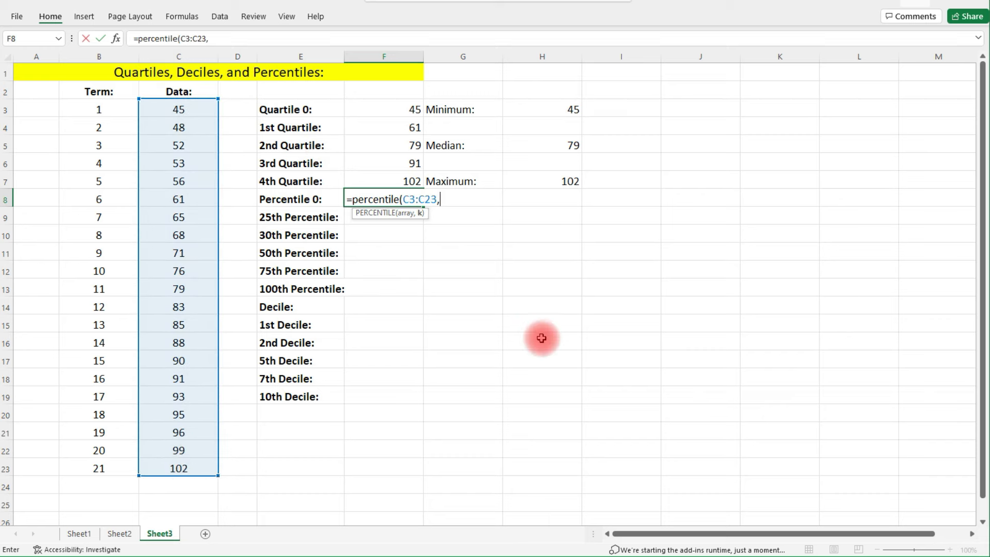
text(0))
key(Return)
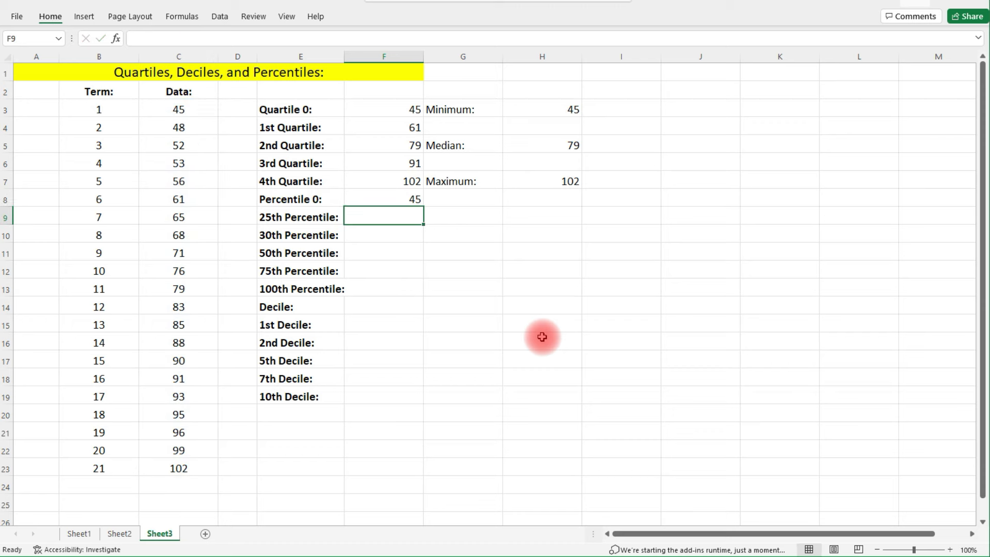
click(385, 110)
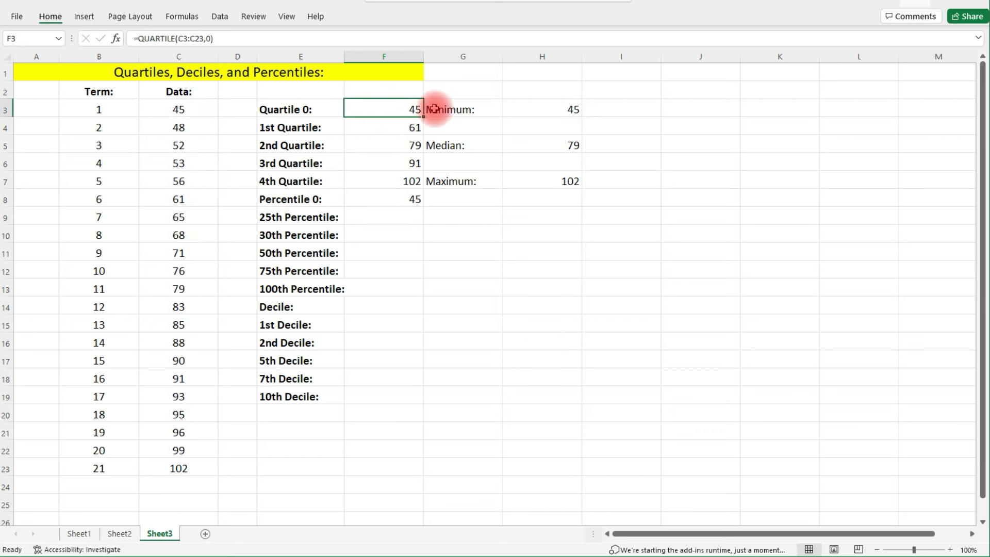
click(549, 107)
- Calculate the 25th percentile in F9 with the PERCENTILE function over C3:C23 and k 0.25, and compare it with the 1st quartile
click(387, 214)
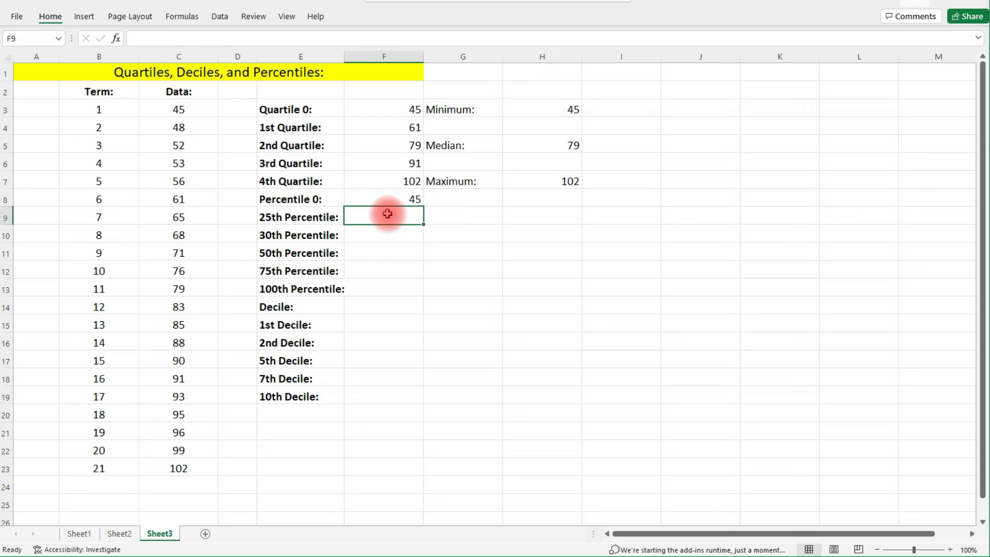
click(298, 127)
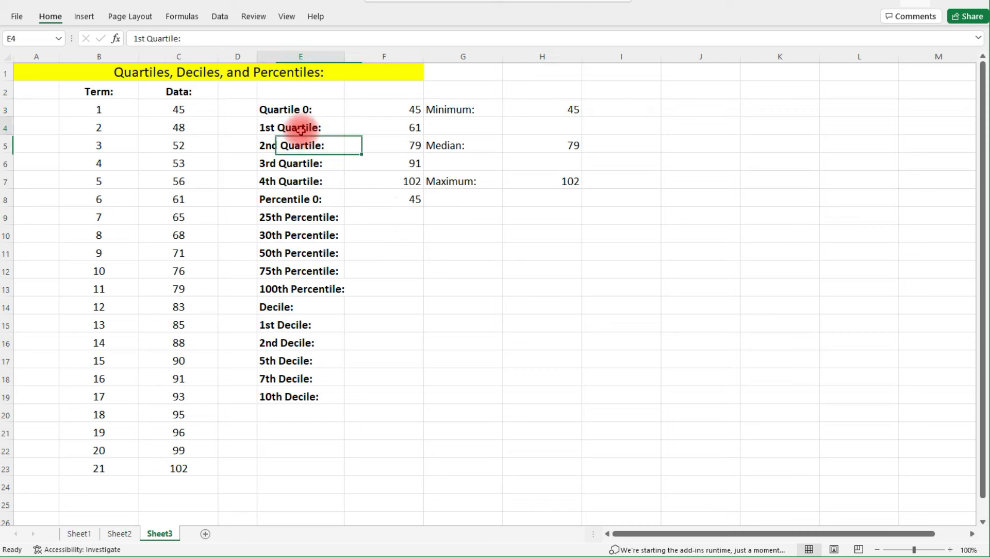
click(384, 212)
text(=)
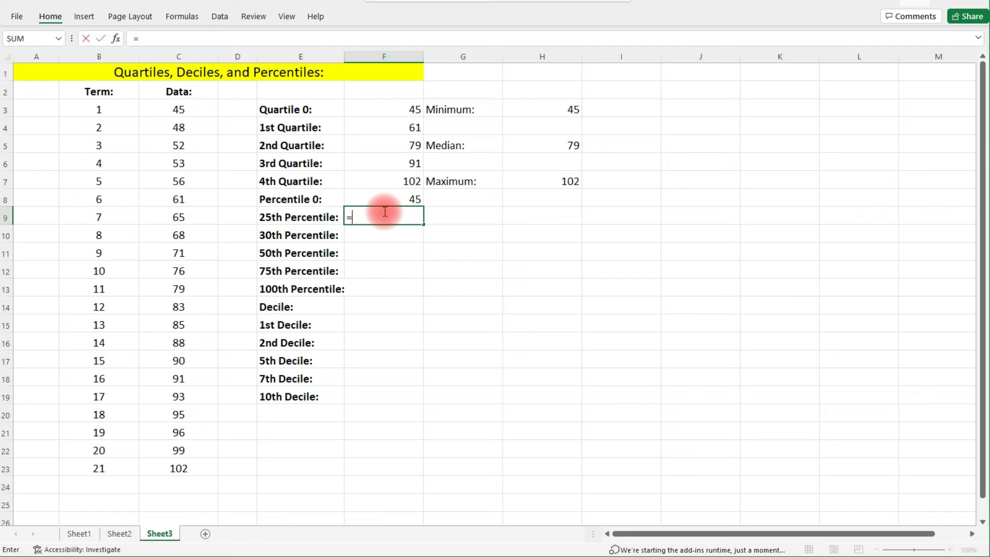
text(percentile()
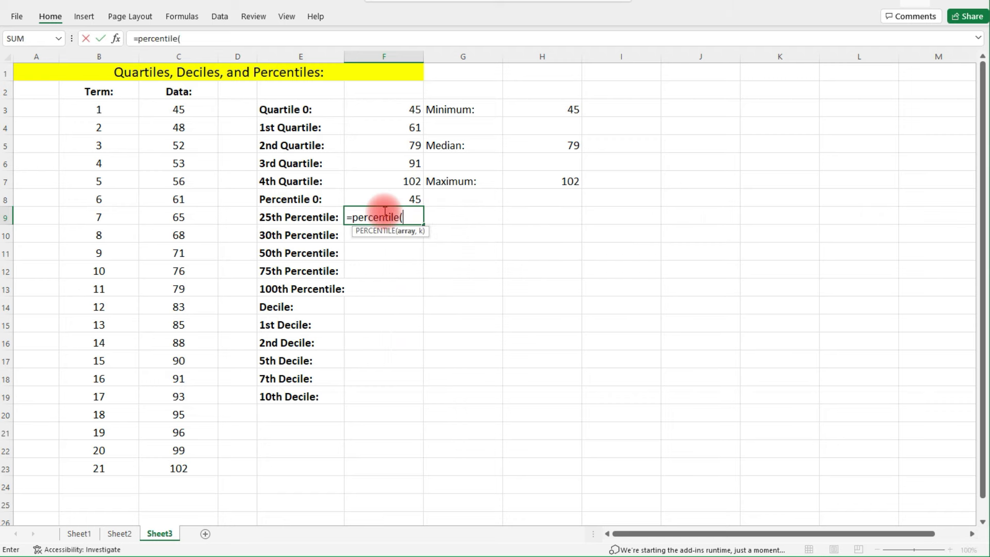
drag(200, 113, 173, 467)
text(,)
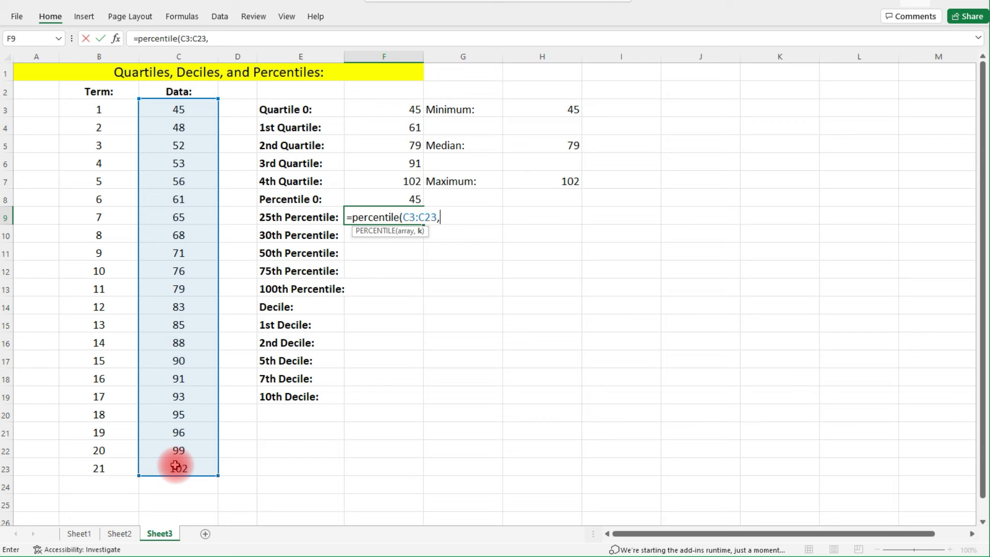
text(0.25))
key(Return)
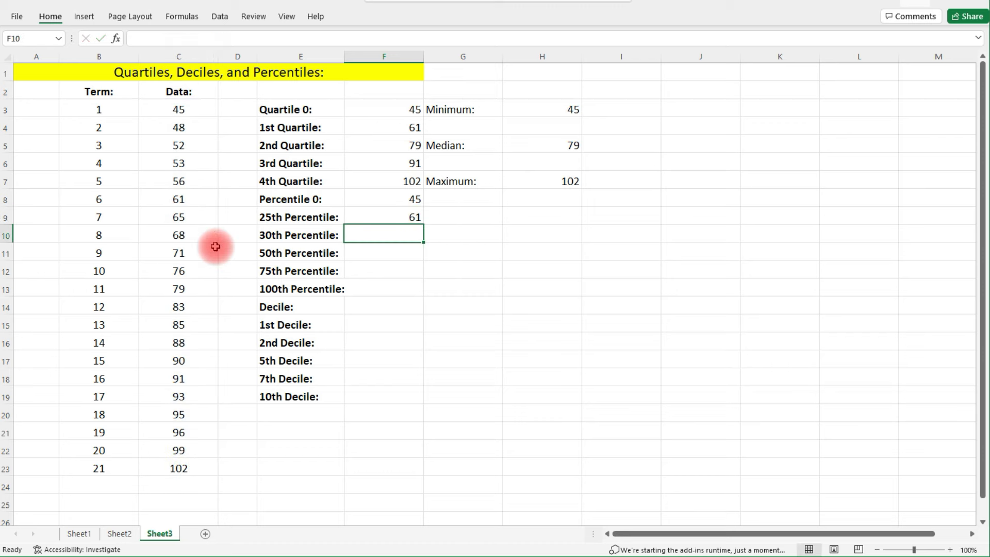
click(382, 217)
click(382, 127)
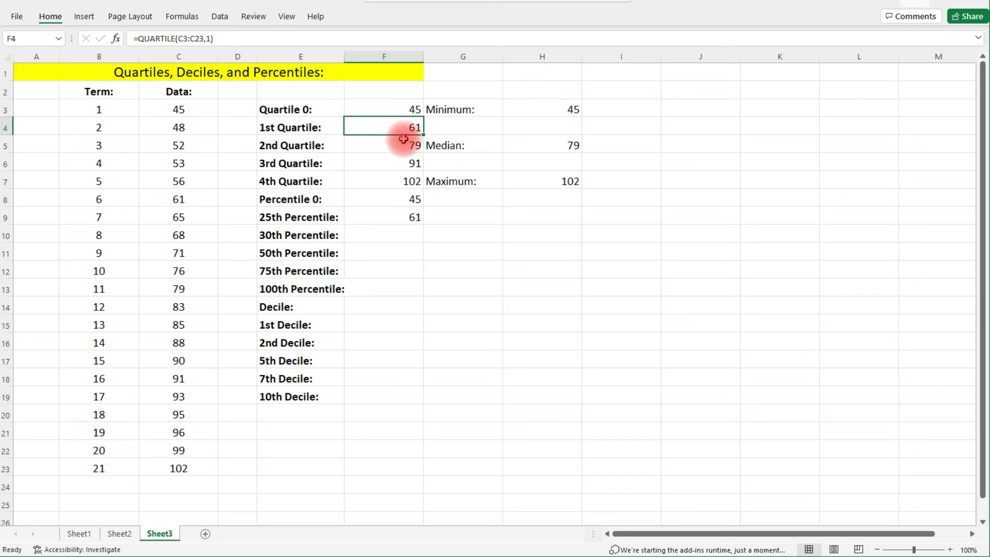
- Calculate the 30th percentile in F10 with the PERCENTILE function over C3:C23 and k 0.30, and locate the matching value in the data column
click(405, 236)
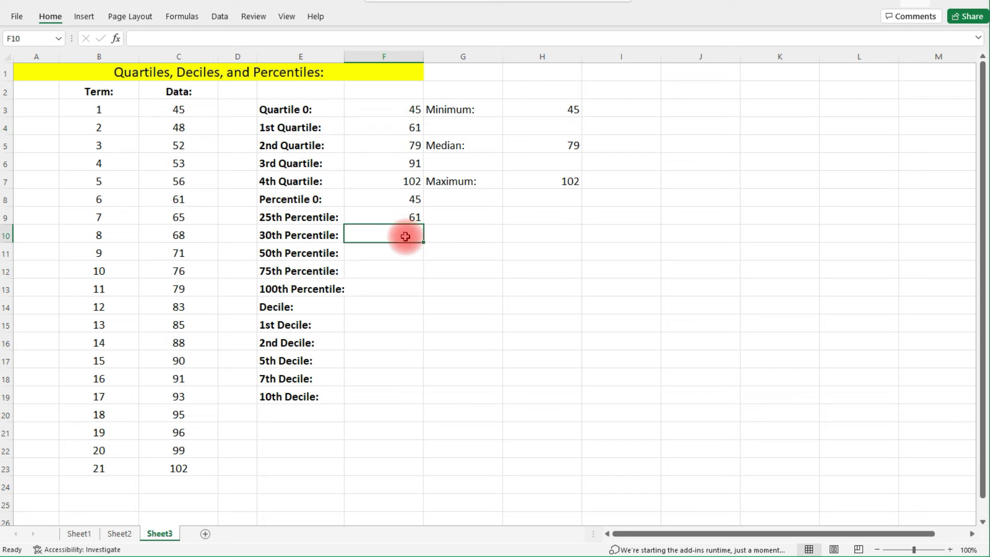
text(=percentile()
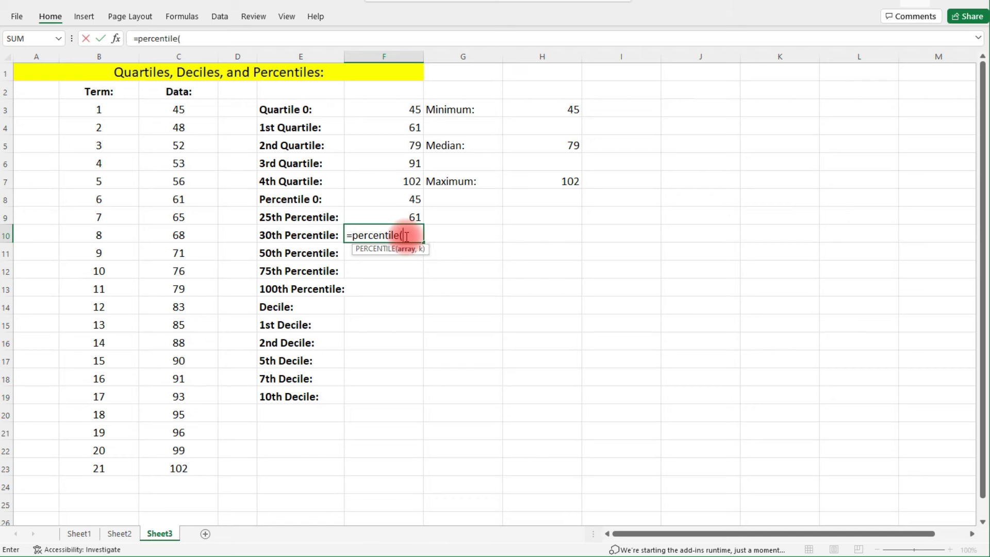
drag(176, 109, 204, 466)
text(,)
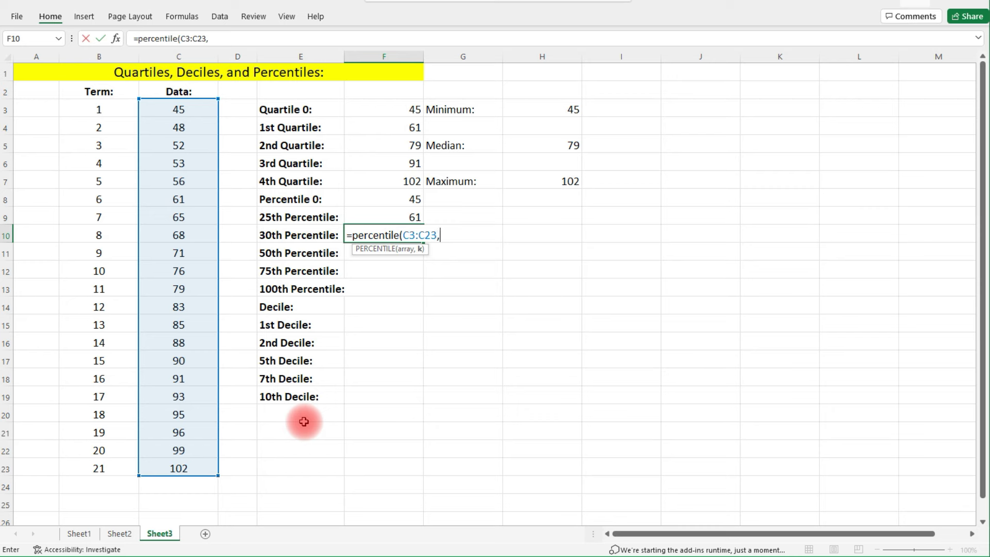
text(0.30))
key(Return)
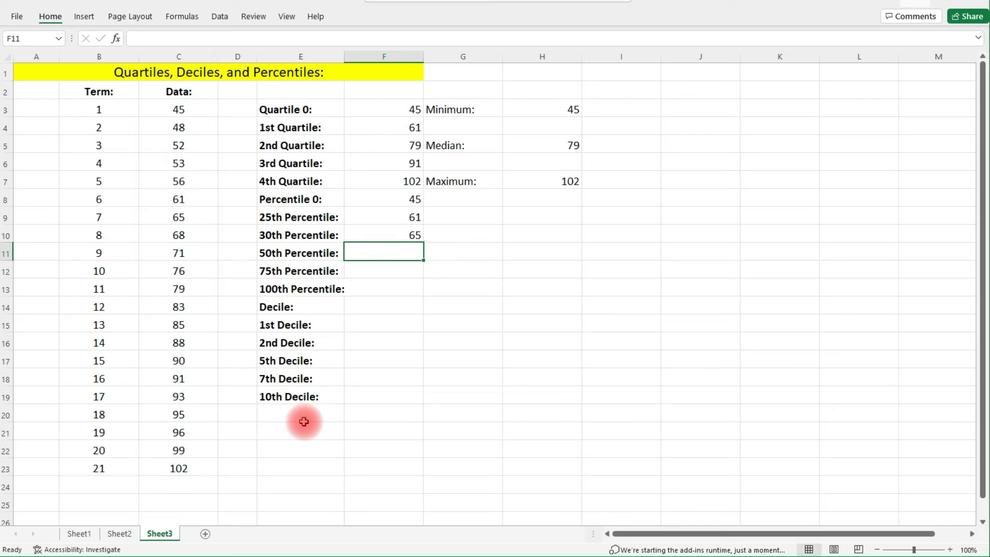
click(199, 219)
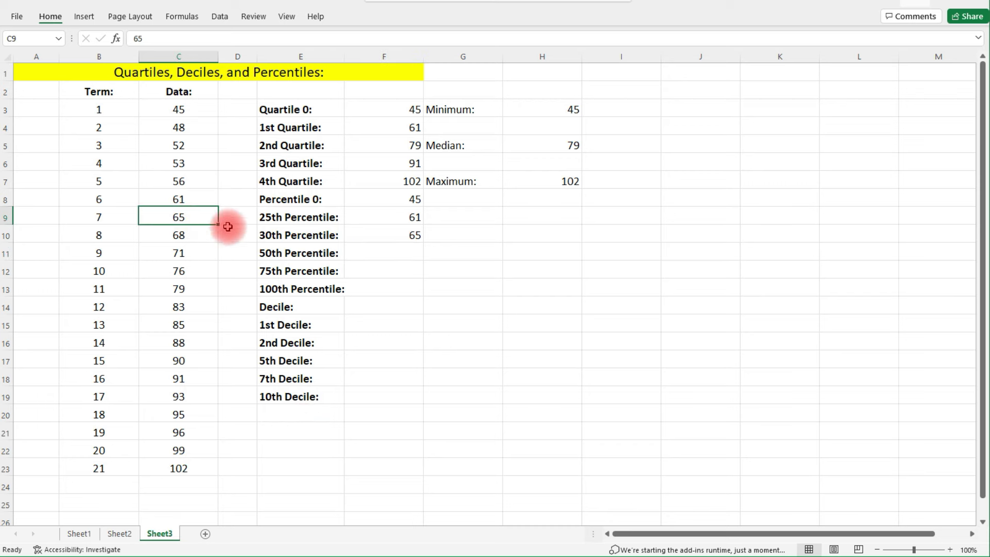
- Calculate the 50th percentile in F11 with the PERCENTILE function over C3:C23 and k 0.50, and compare it with the 2nd quartile and the median
click(393, 253)
text(=percentile)
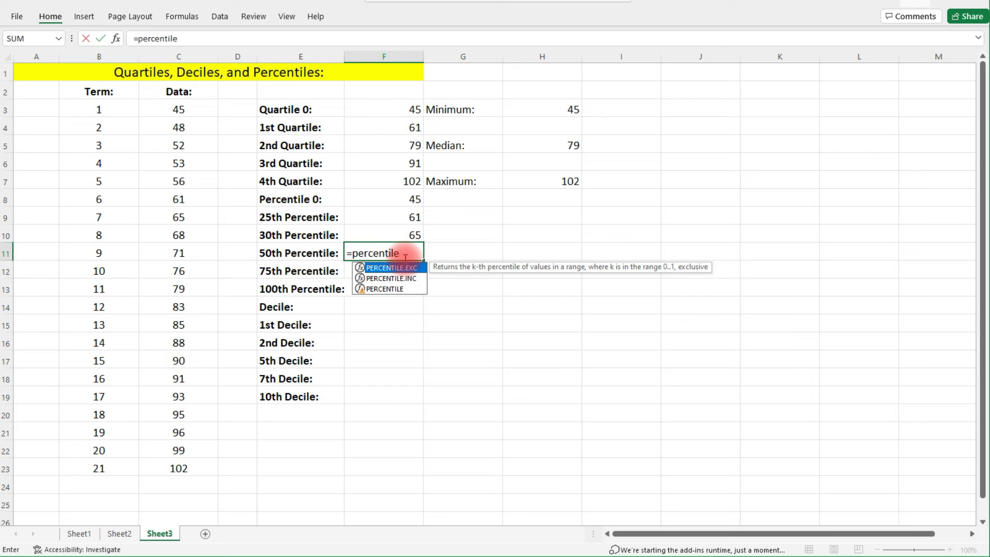
text(()
drag(179, 107, 191, 469)
text(,0.50))
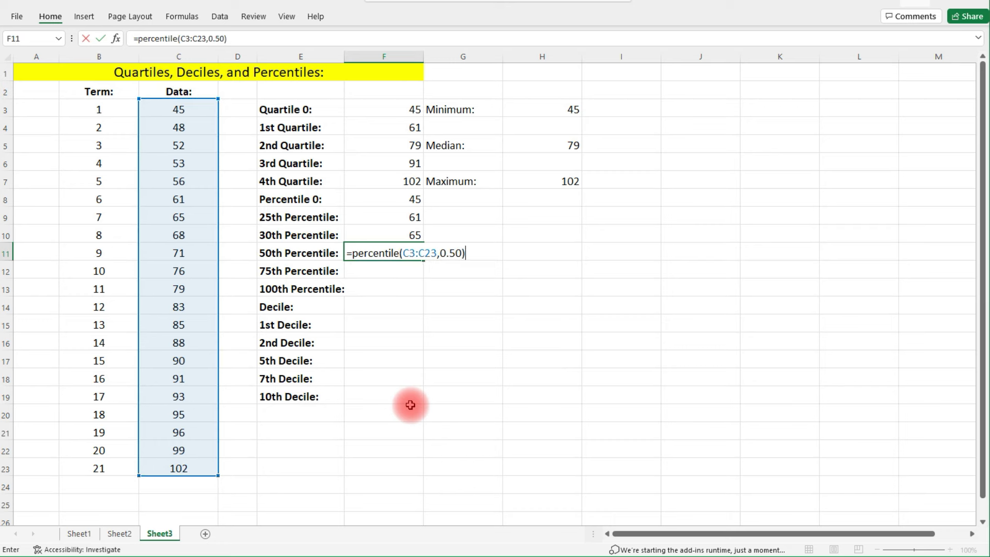
key(Return)
click(396, 149)
click(400, 256)
click(392, 147)
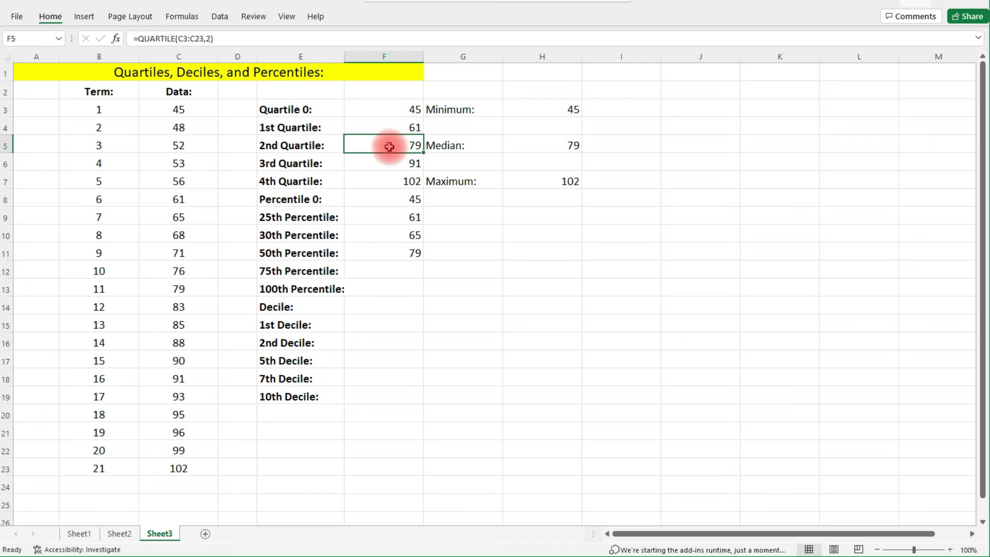
click(536, 150)
- Calculate the 75th percentile in F12 with the PERCENTILE function over C3:C23 and k 0.75, and compare it with the 3rd quartile
click(402, 272)
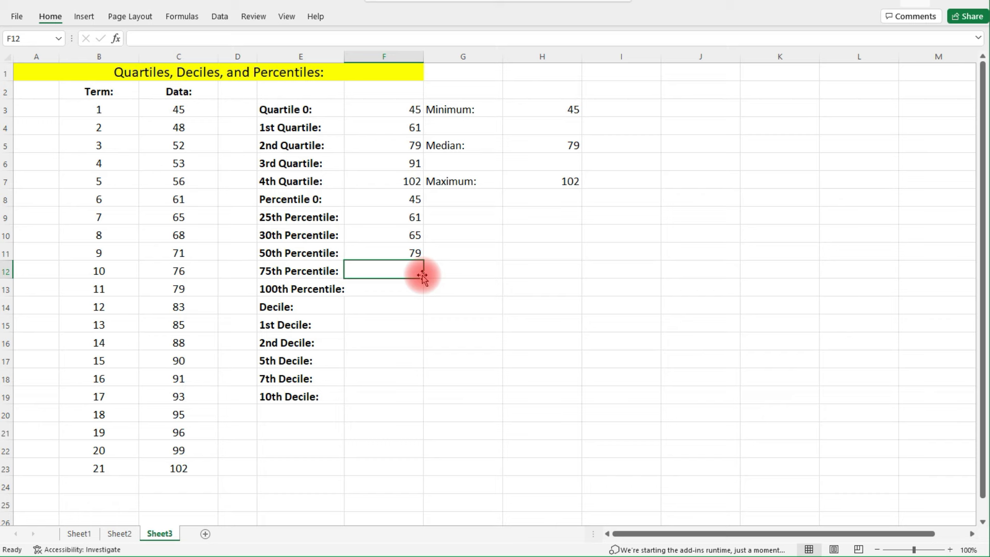
text(=percen)
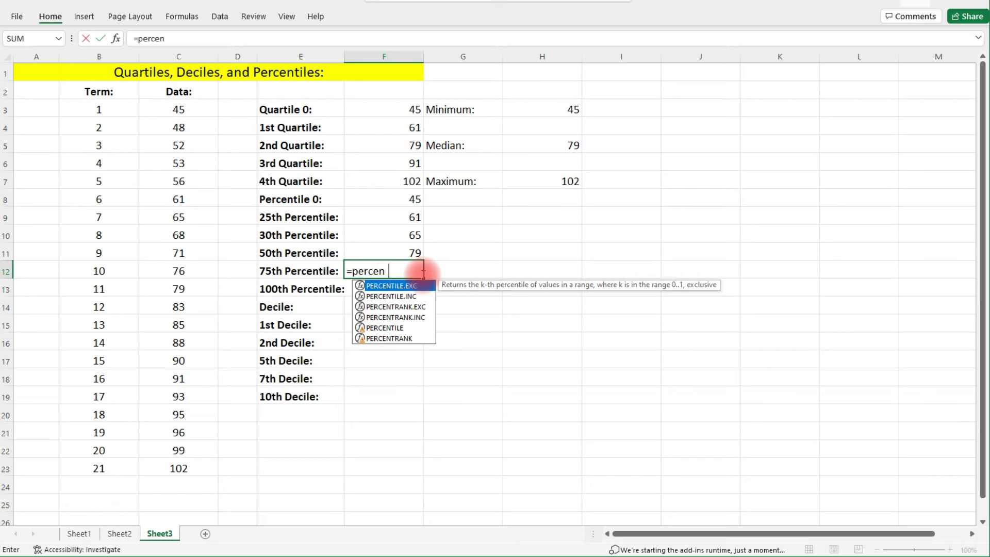
text(tile()
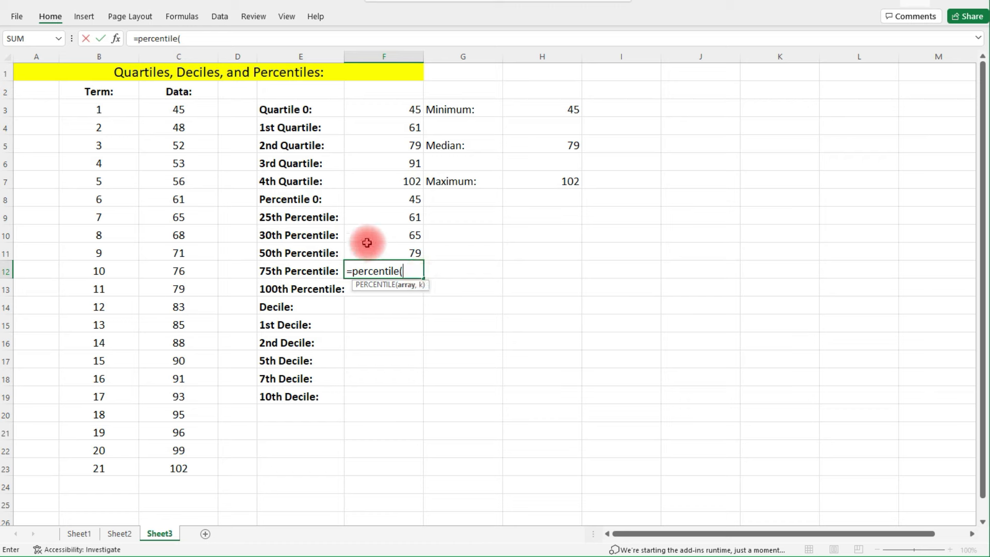
drag(197, 114, 170, 467)
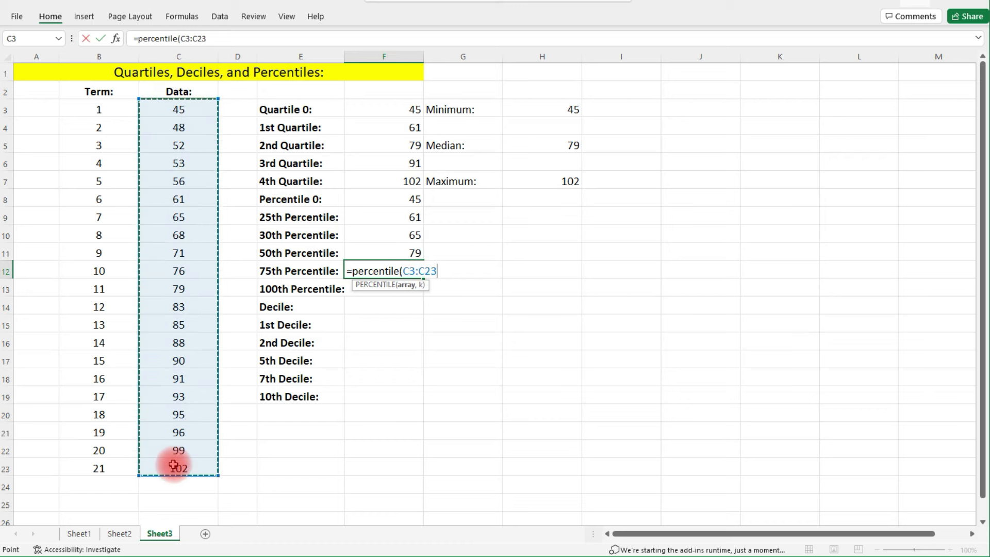
text(,0.75))
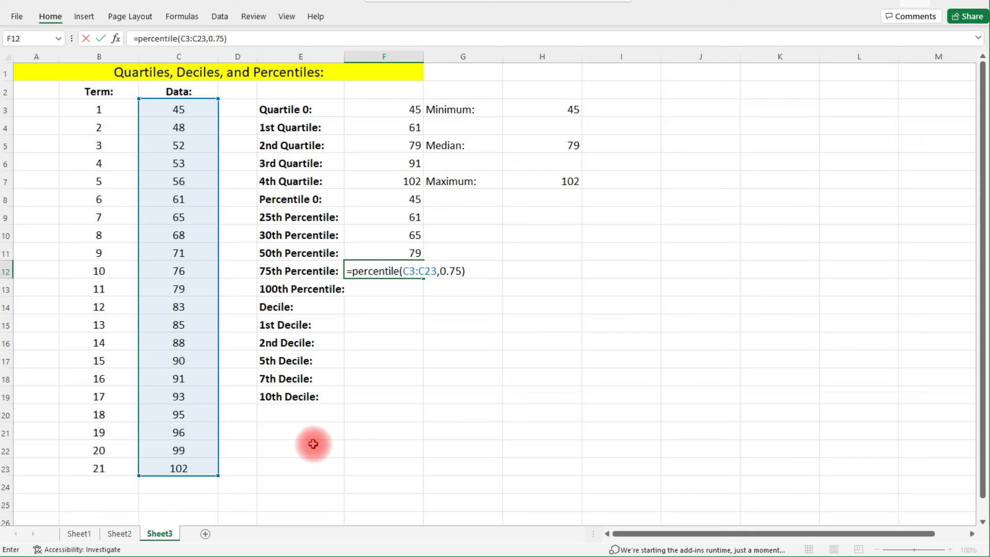
key(Return)
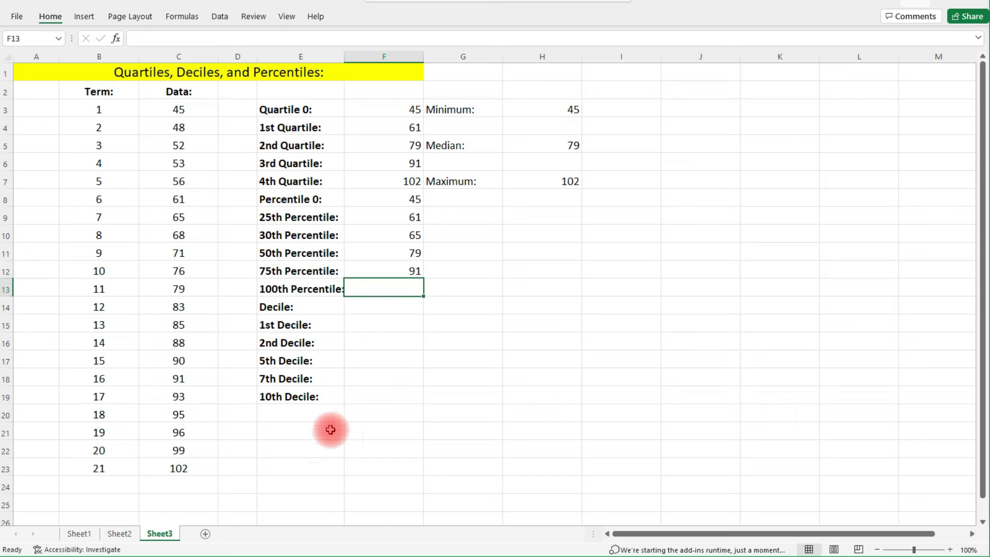
click(416, 163)
click(401, 272)
- Calculate the 100th percentile in F13 with the PERCENTILE function over C3:C23 and k 1, and compare it with the maximum
click(399, 293)
text(=pe)
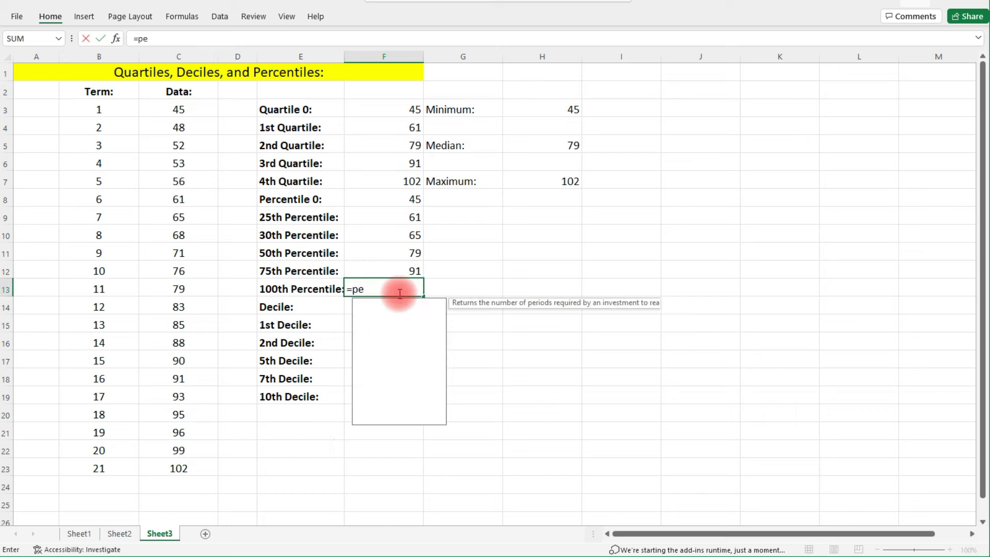
text(rcentile)
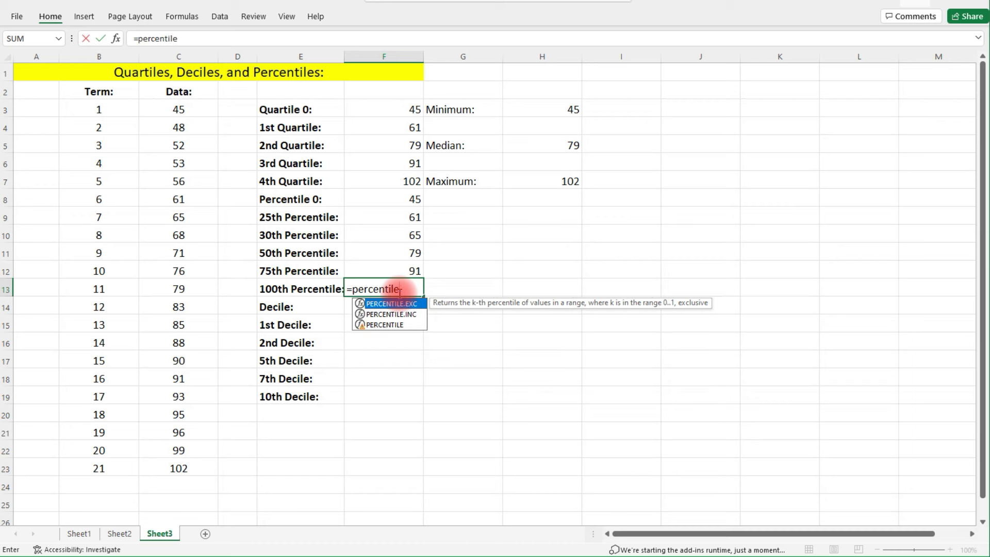
text(()
drag(192, 111, 174, 466)
text(,)
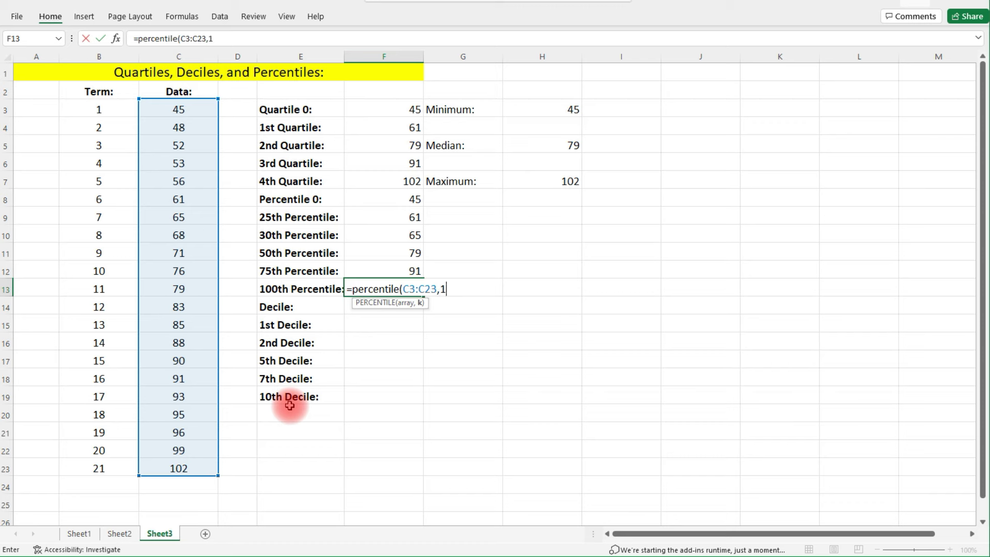
text(1)
key(Return)
click(576, 186)
click(407, 290)
- Change the label in E14 to "Decile 0:" and select the result cell F14 beside it
click(413, 307)
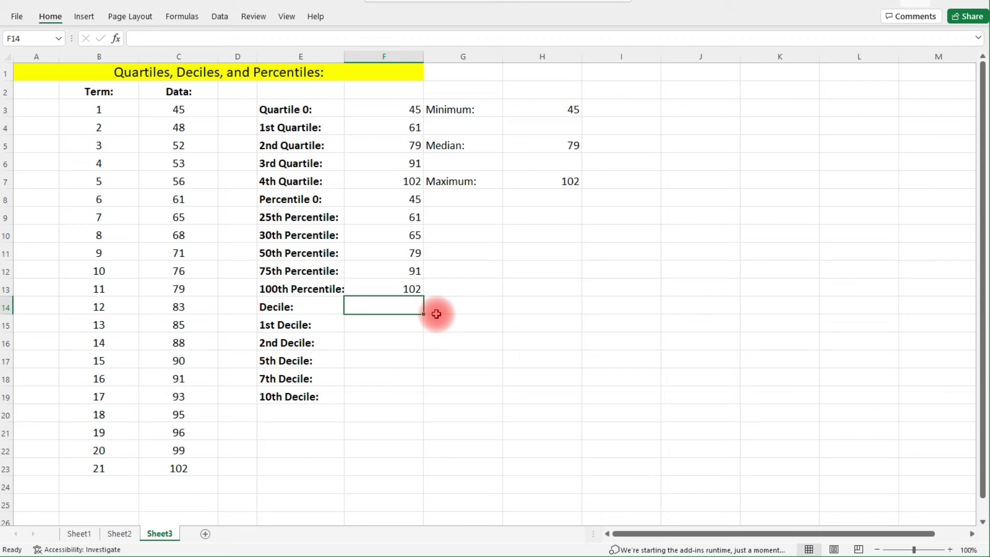
double_click(312, 310)
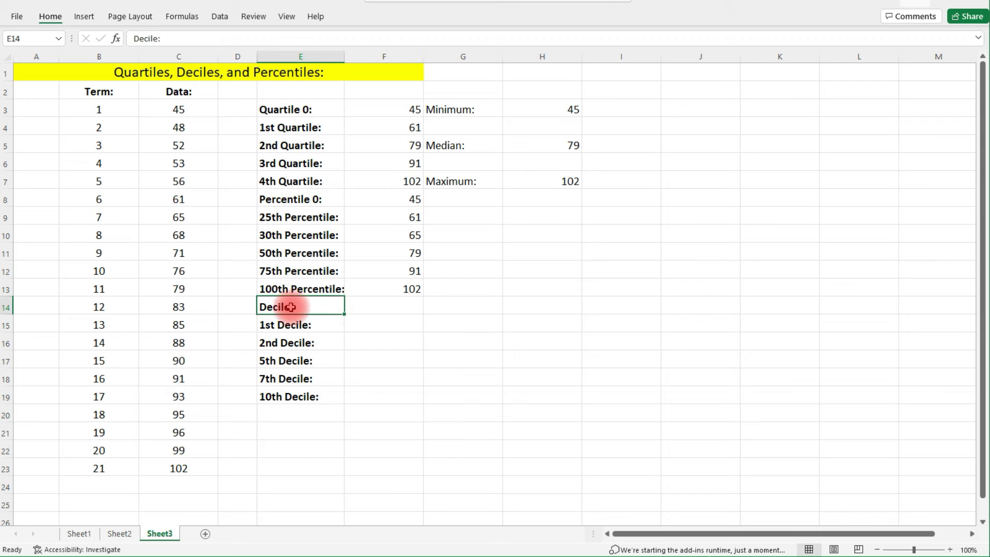
key(Left)
text(0)
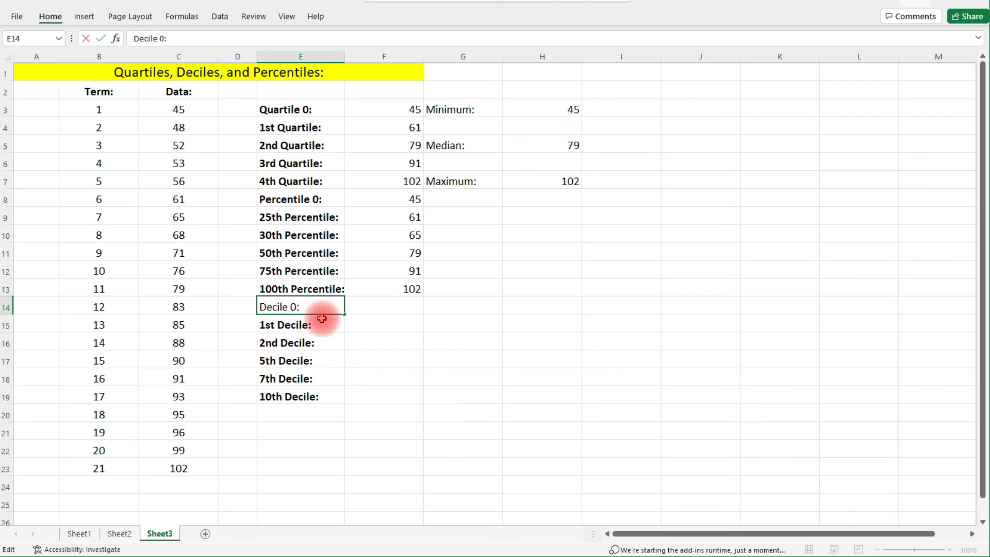
key(Return)
click(393, 308)
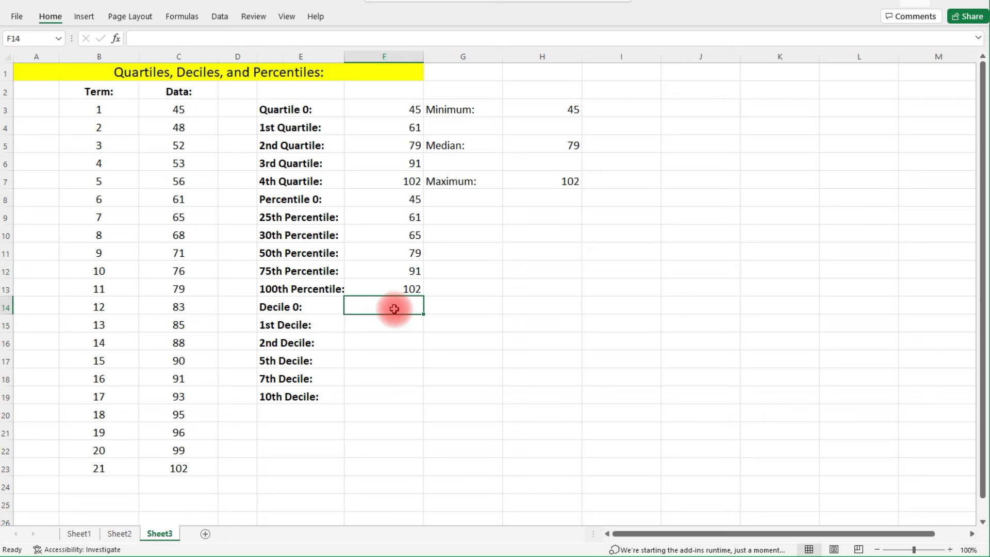
text(=decile)
key(BackSpace)
key(BackSpace)
key(BackSpace)
key(BackSpace)
key(BackSpace)
key(BackSpace)
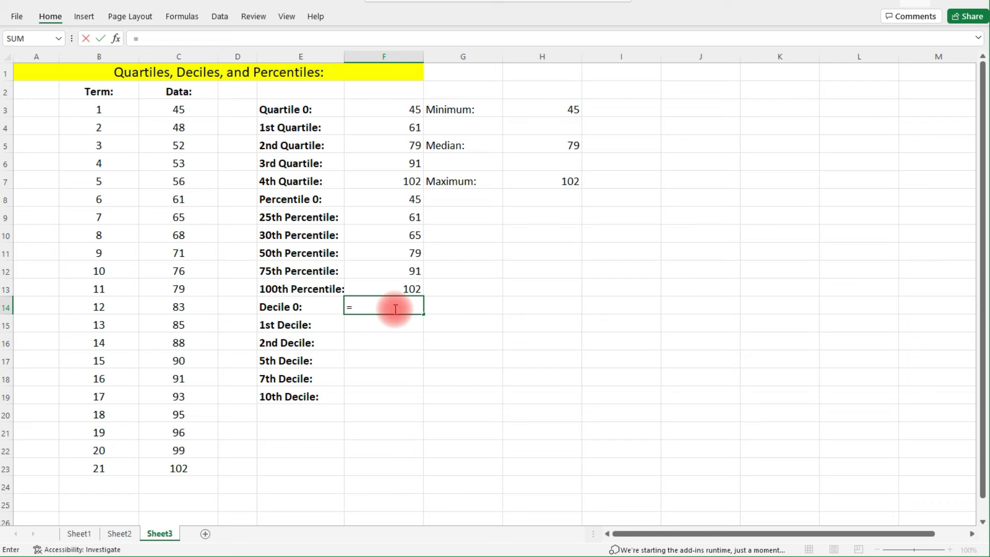
key(BackSpace)
- Enter the formula =F3 in F14 so that Decile 0 takes the Quartile 0 value
text(=F3)
key(Return)
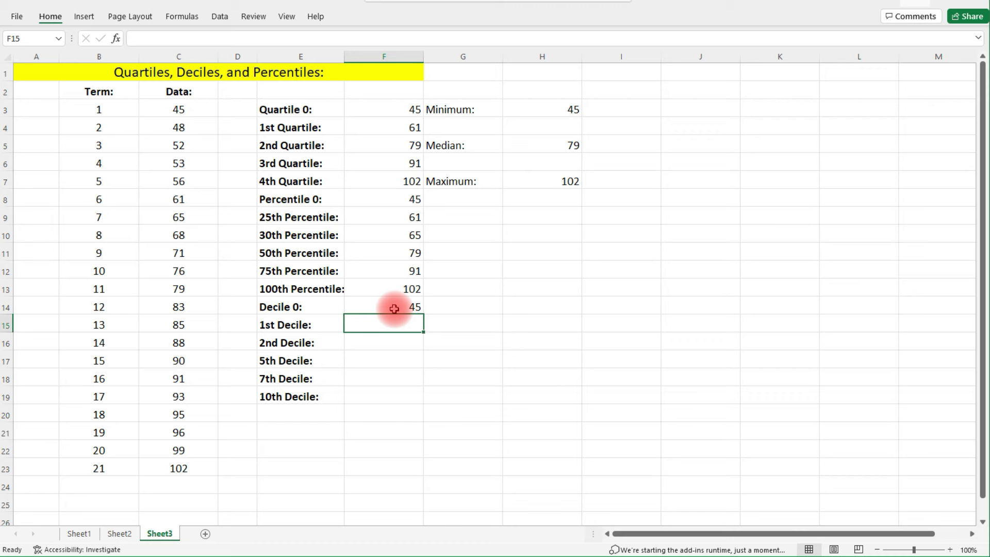
- Add the notes "(10th Percentile)" in G15 and "(20th Percentile)" in G16, and autofit column G to the text
click(464, 324)
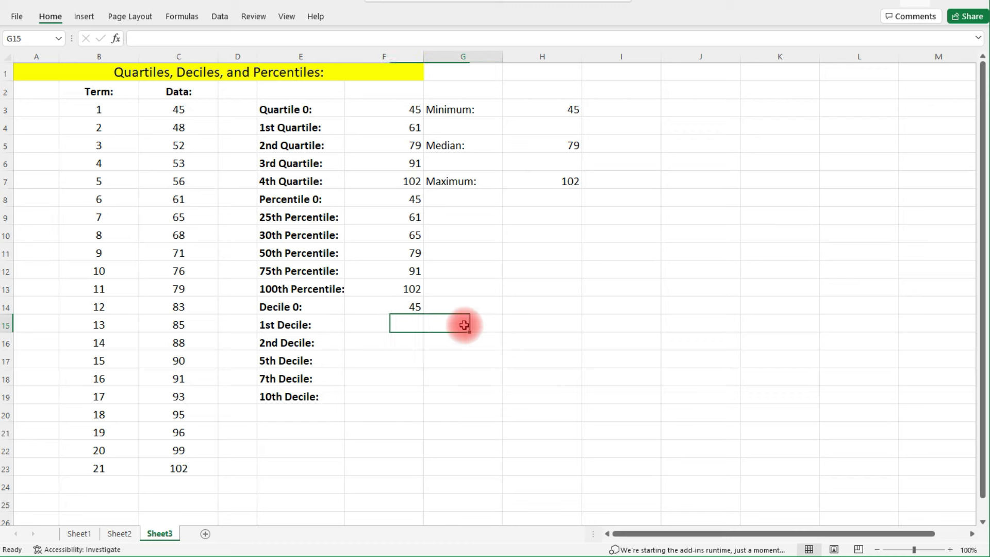
text((10th P)
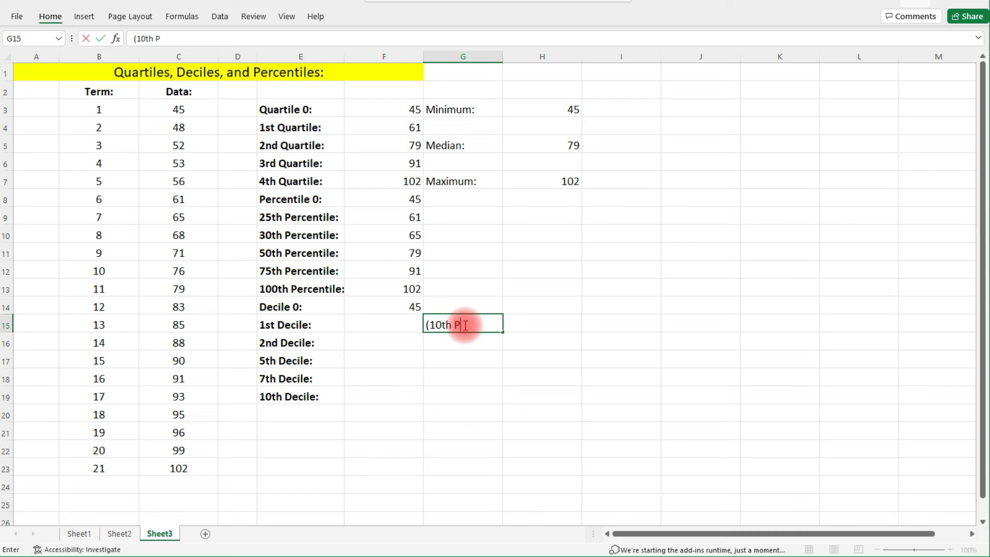
text(ercentile))
key(Return)
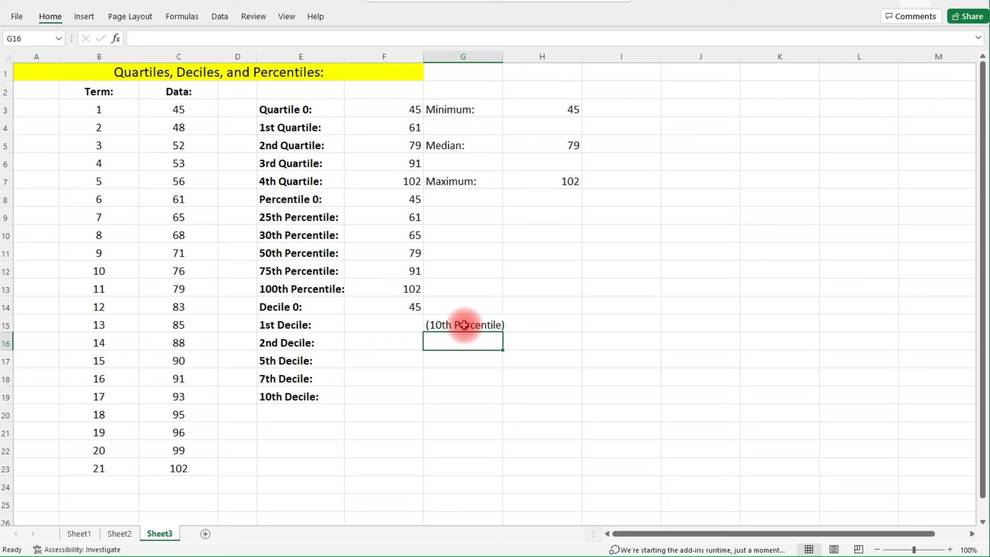
text(()
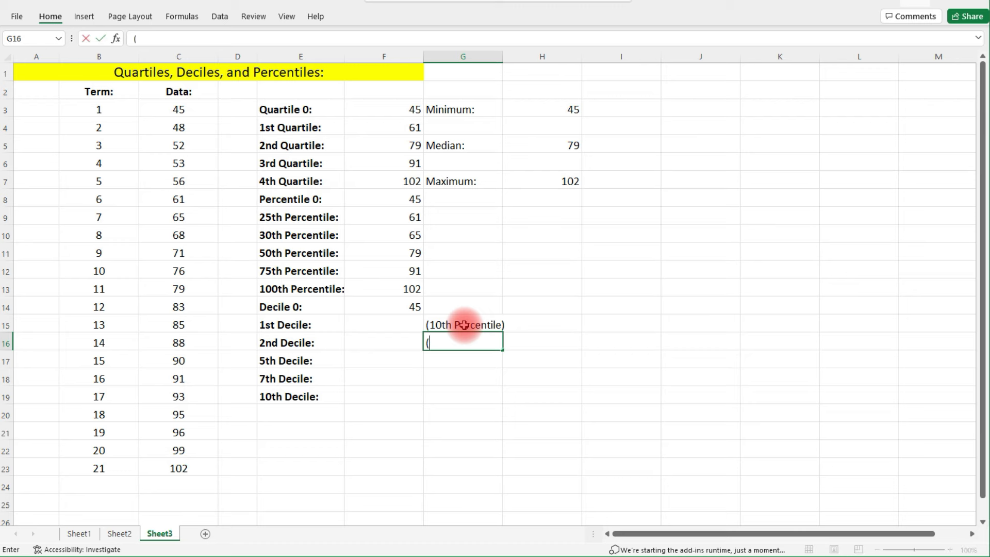
text(20th Percentile))
key(Return)
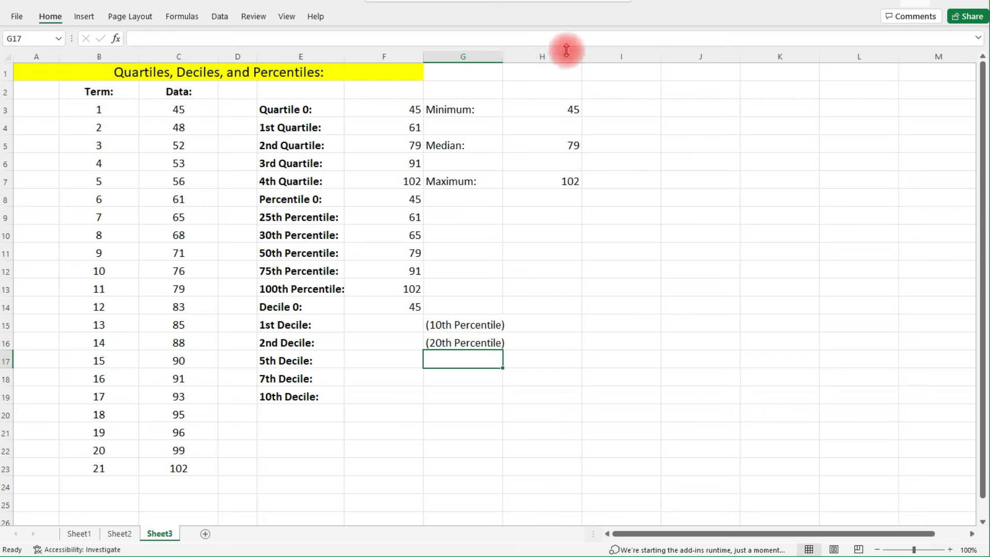
double_click(503, 56)
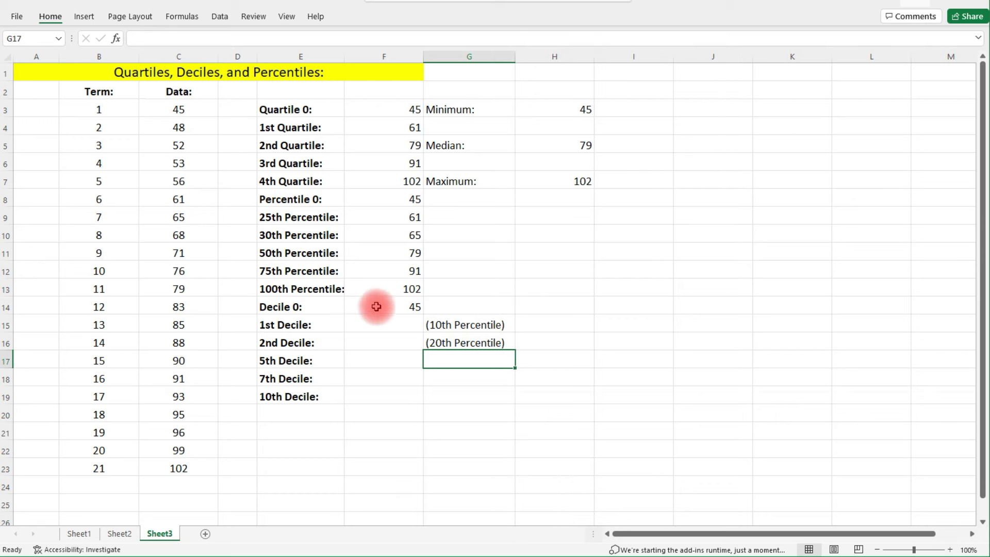
- Calculate the 1st decile in F15 with the PERCENTILE function over C3:C23 and k 0.10, and locate the matching term and data value
click(380, 321)
text(=)
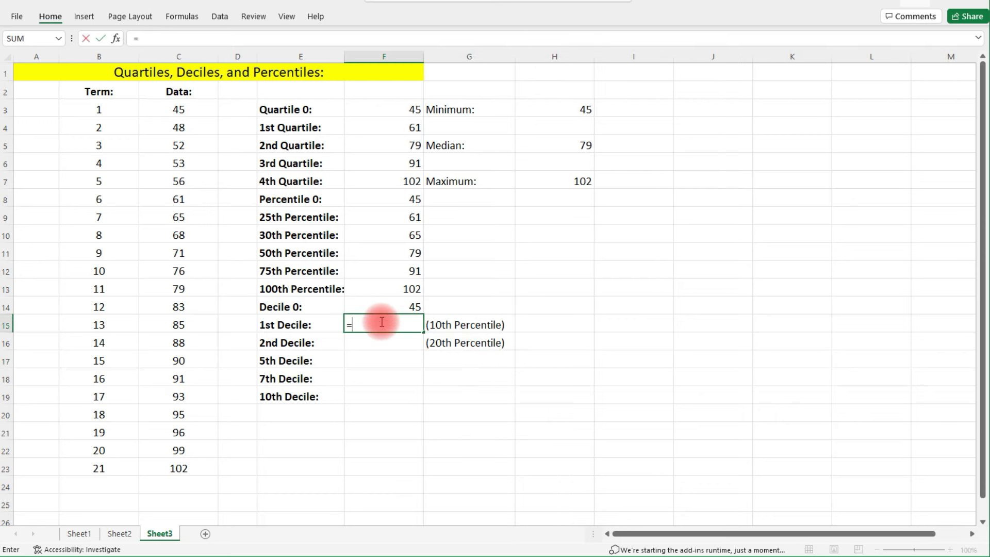
text(percentile()
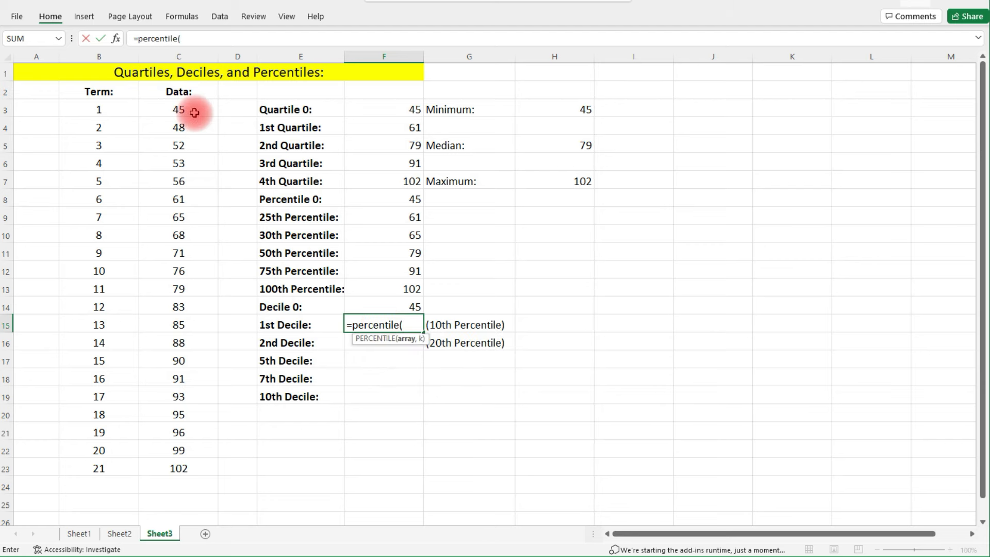
drag(194, 113, 186, 462)
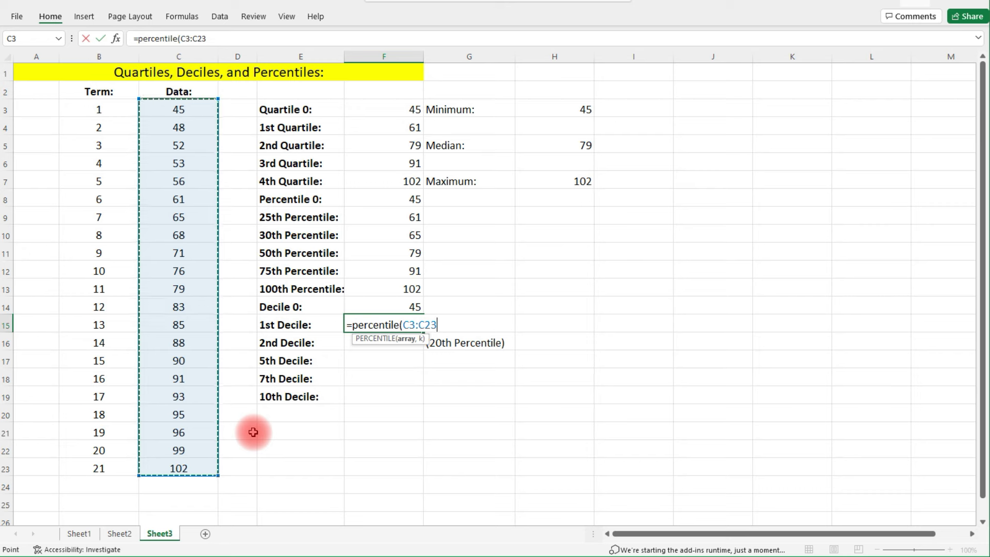
text(,0.10))
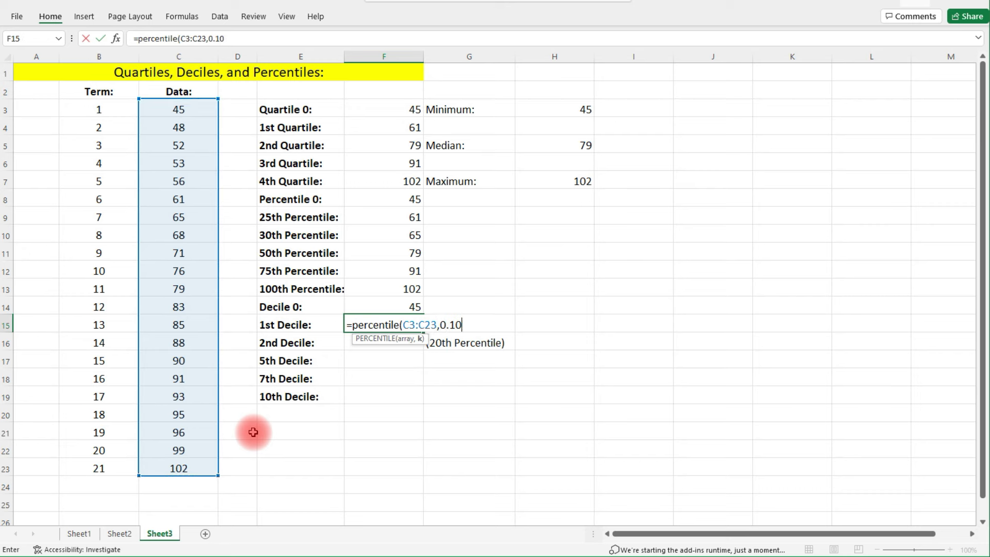
key(Return)
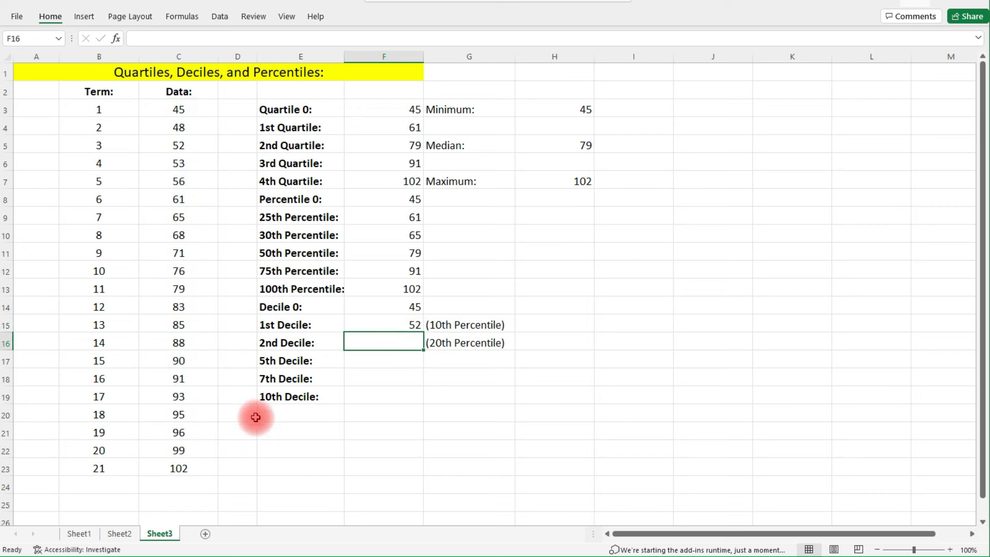
drag(117, 146, 172, 147)
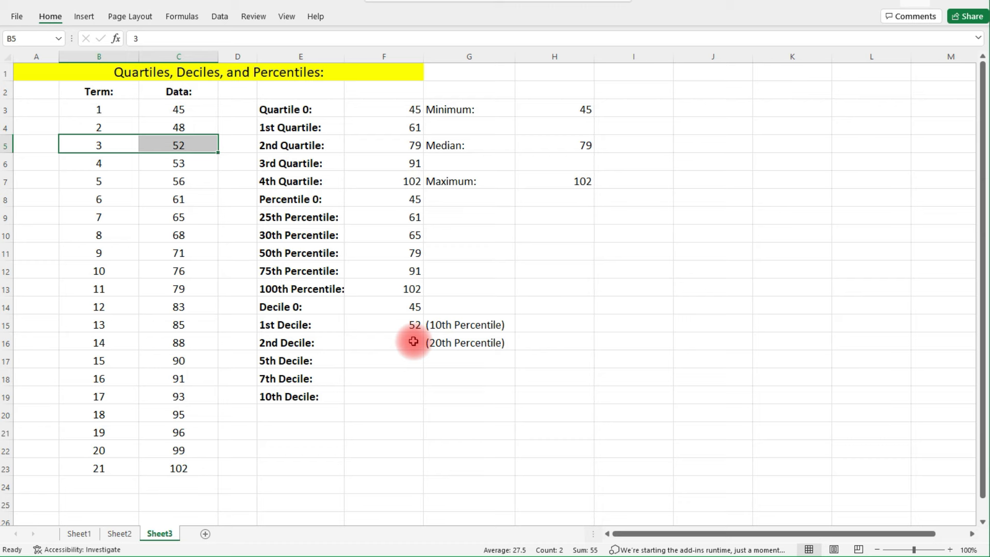
- Locate the 2nd decile's term among the data and calculate it in F16 with PERCENTILE over C3:C23 and k 0.20, checking the matching value
drag(103, 199, 188, 200)
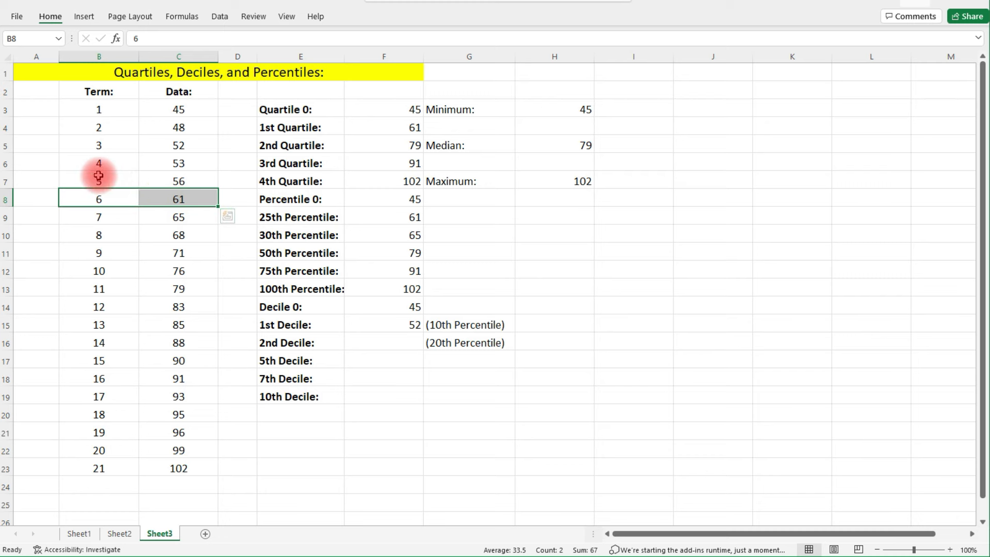
drag(95, 181, 196, 181)
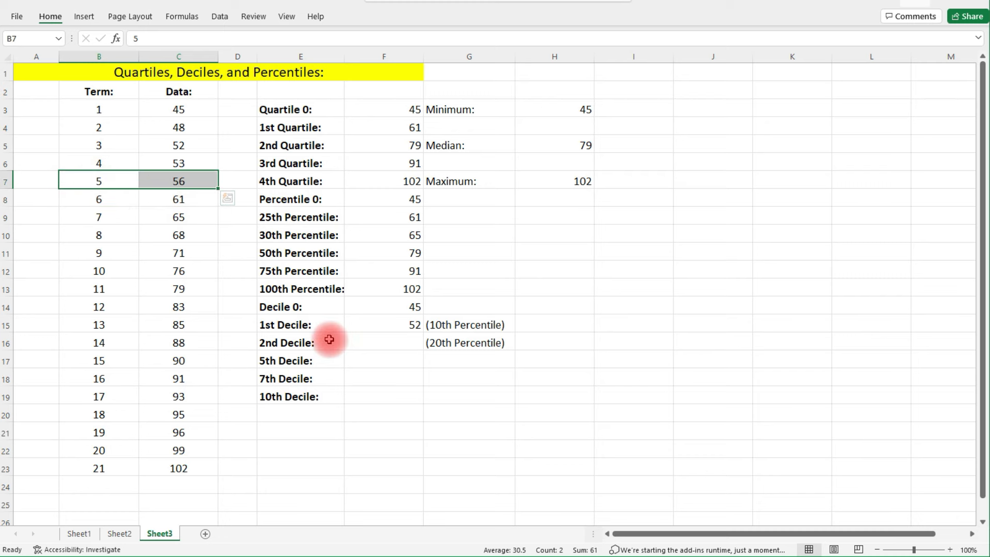
click(408, 342)
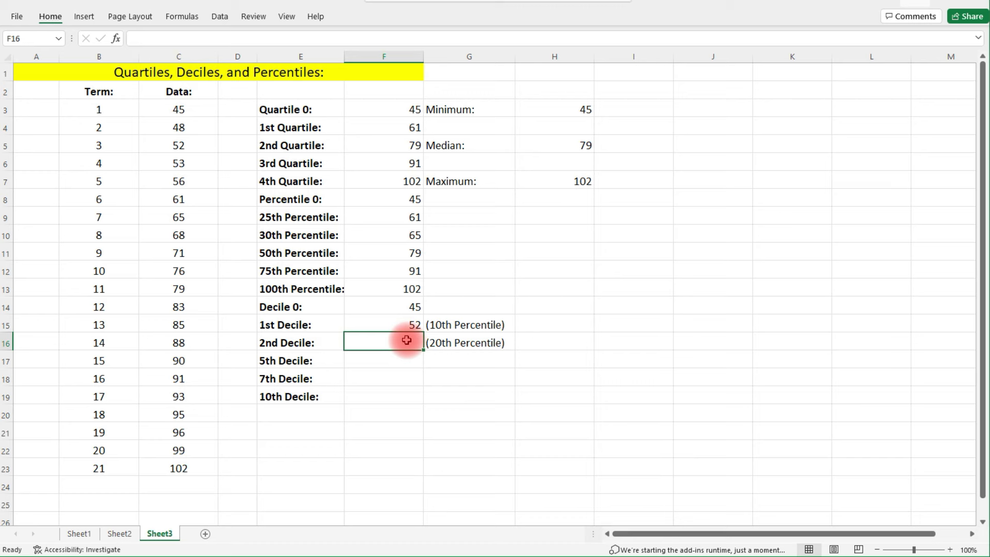
text(=percenti)
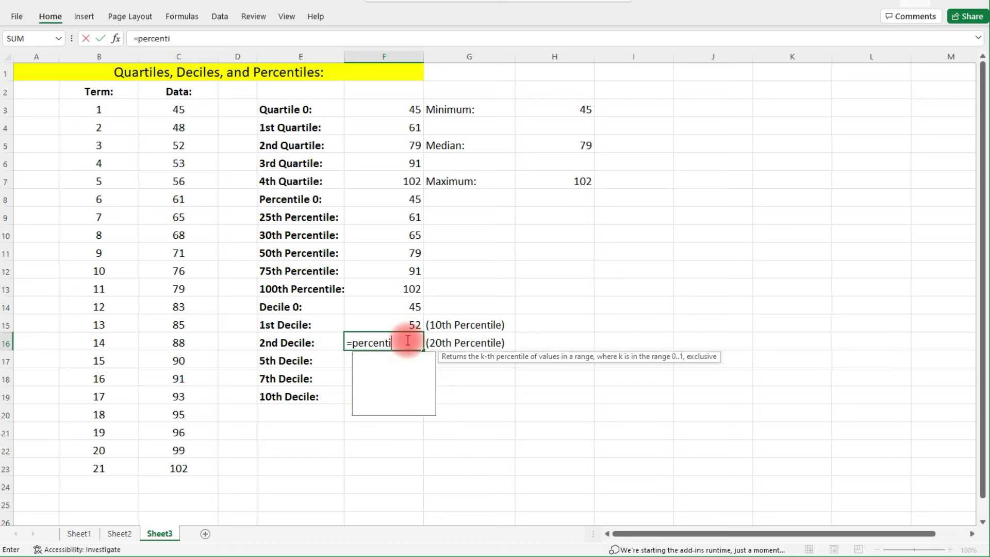
text(le()
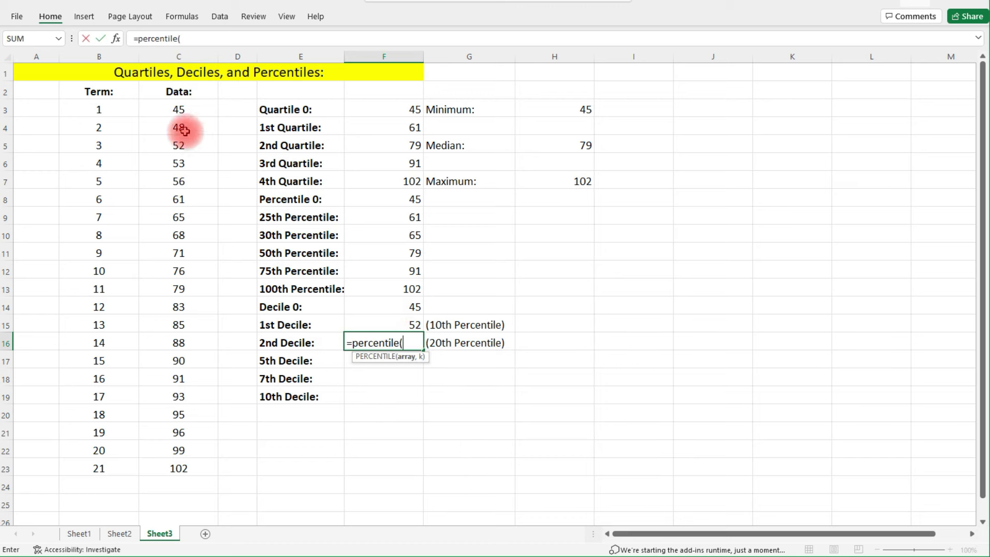
drag(181, 108, 177, 465)
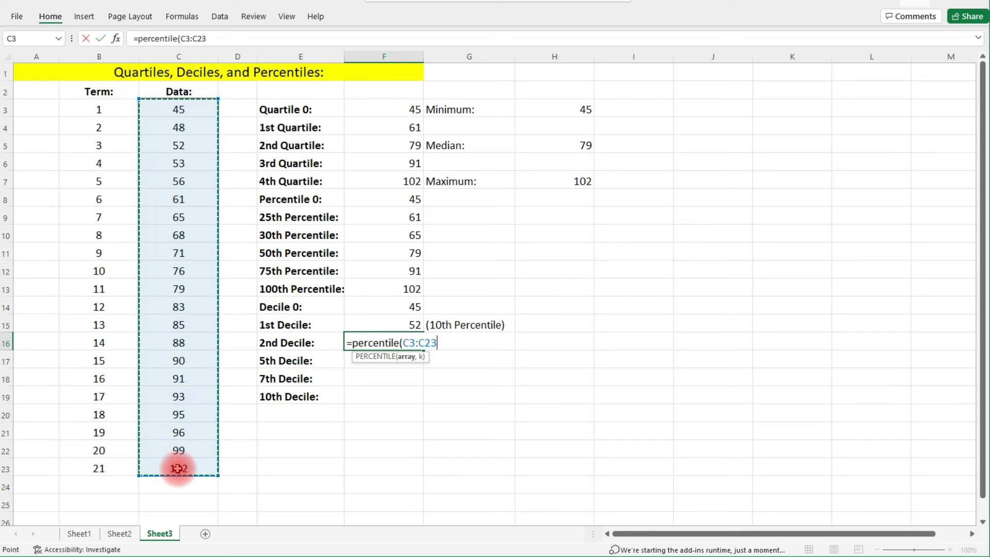
text(,0.20)
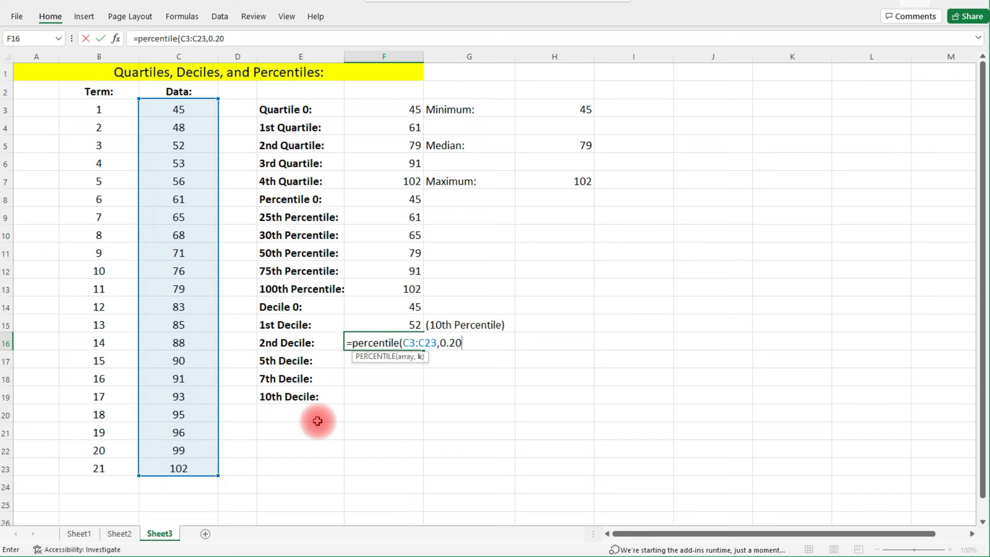
text())
key(Return)
click(194, 180)
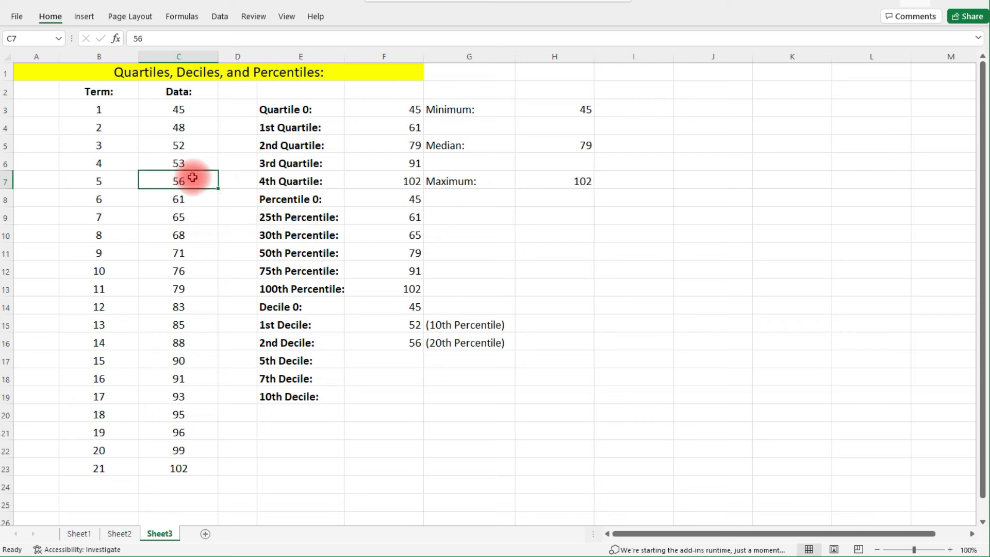
- Add the note "(50th Percentile)" in G17 beside the 5th Decile row
click(401, 361)
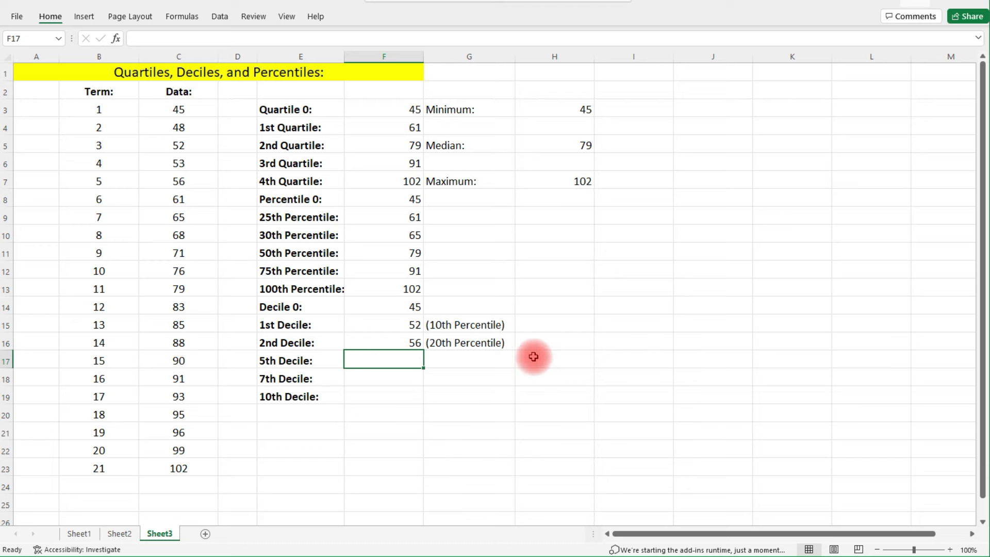
click(466, 357)
text((50t)
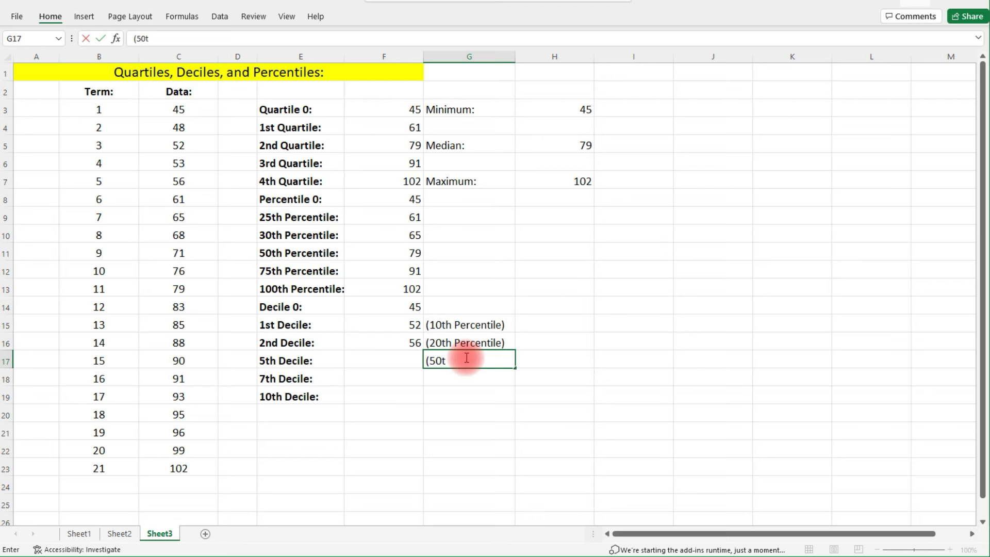
text(h Percentile))
key(Return)
- Check the 50th percentile result in F11 and enter 79 in F17 as the 5th decile
click(411, 255)
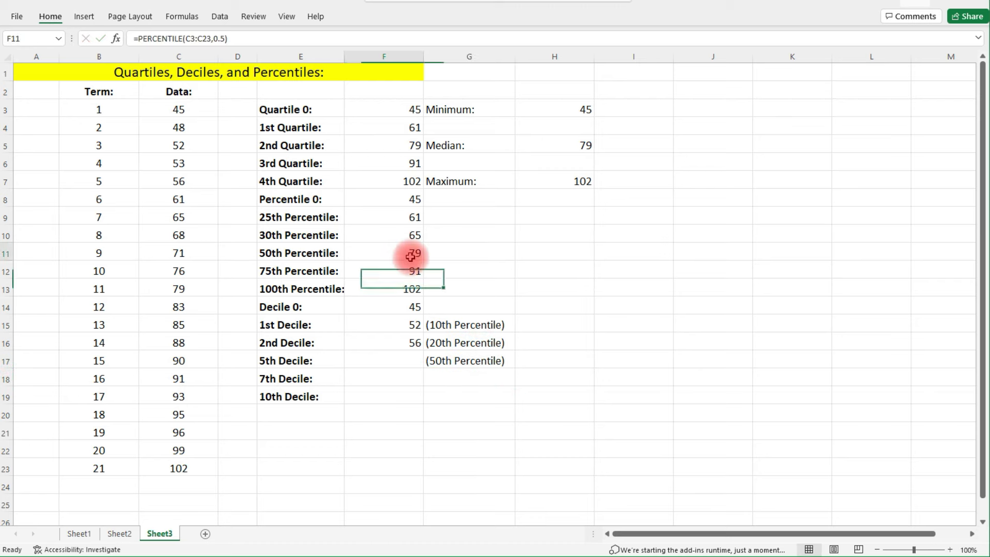
click(405, 360)
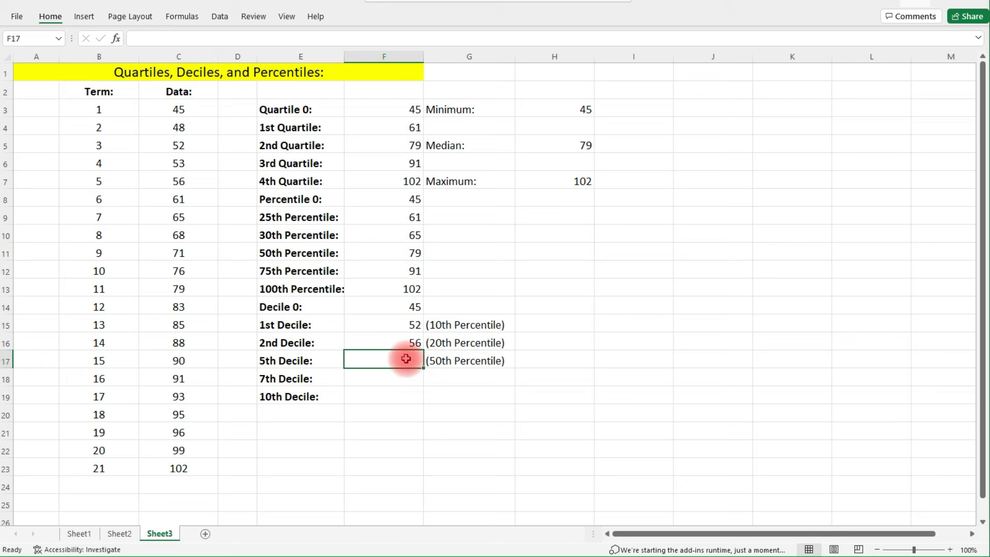
text(&)
key(BackSpace)
text(79)
key(Return)
- Add the note "(70th Percentile)" in G18 beside the 7th Decile row
click(488, 379)
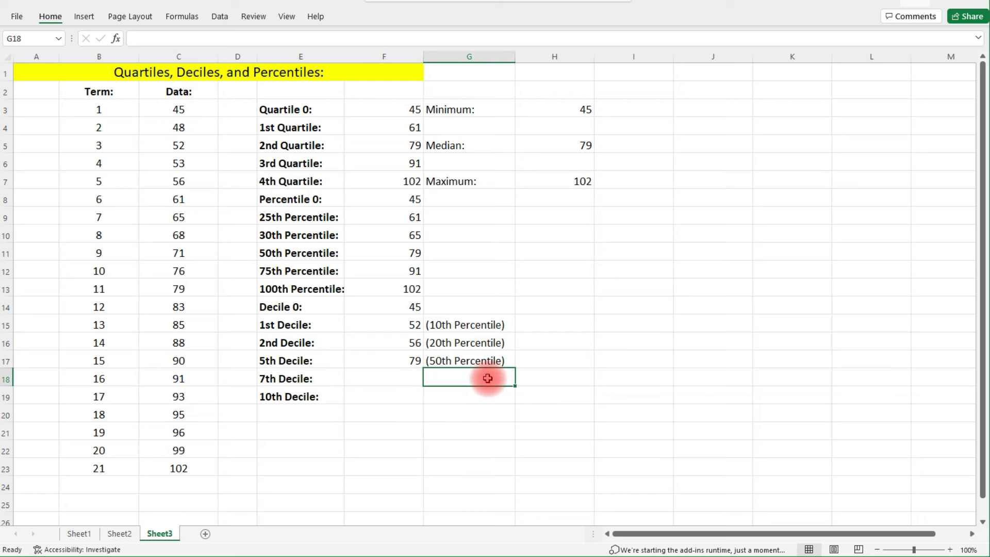
text((70th)
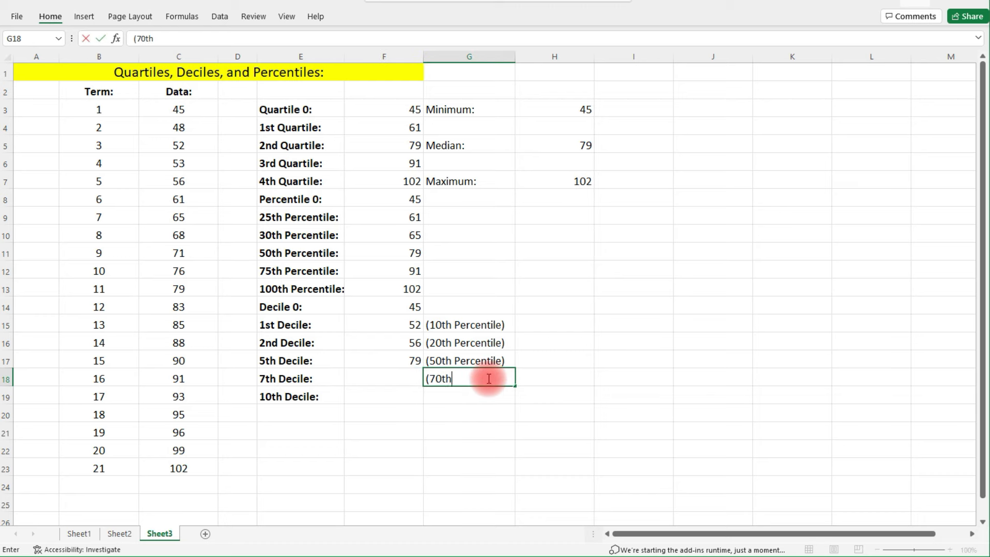
text( Percentile))
key(Return)
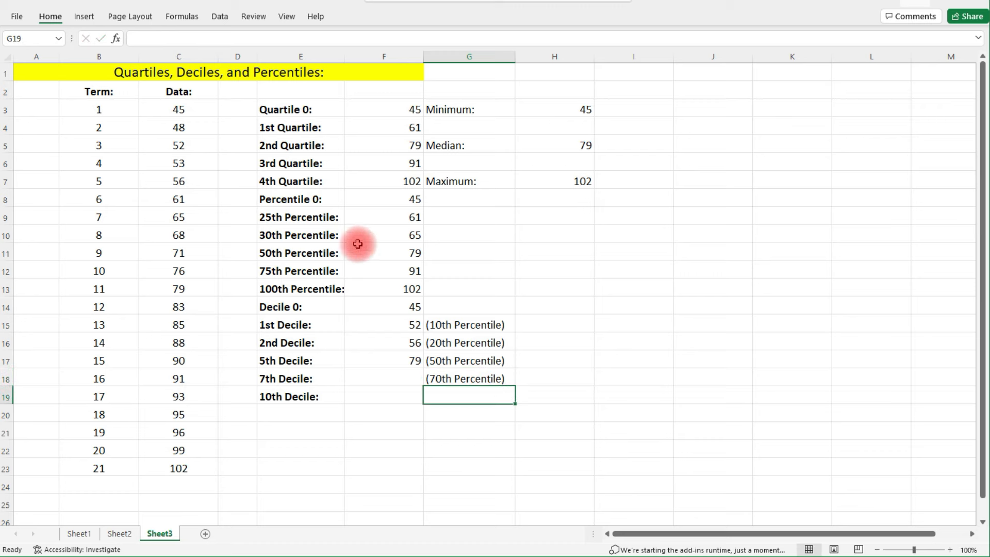
- Locate the 7th decile's term among the data and calculate it in F18 with PERCENTILE over C3:C23 and k 0.7, checking the matching value
click(328, 275)
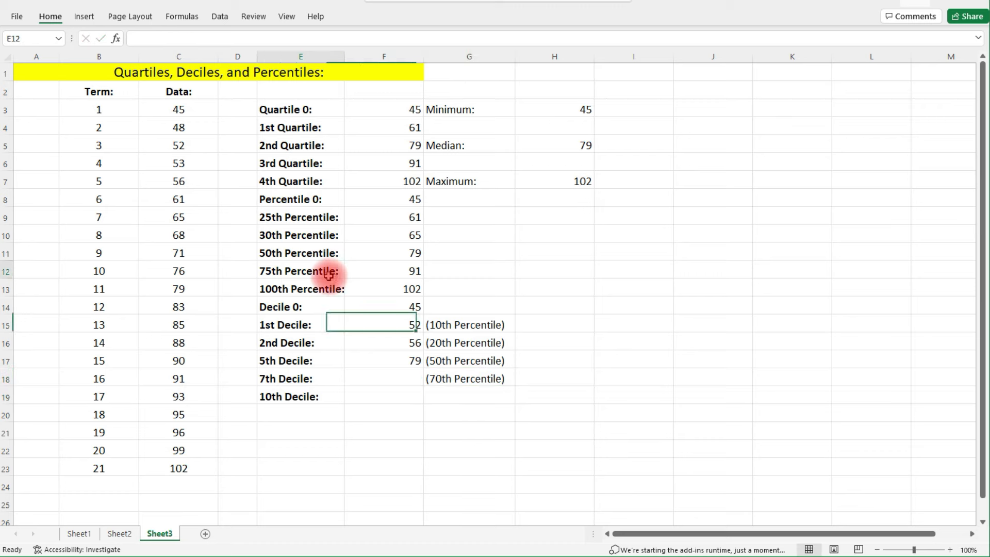
click(103, 378)
drag(115, 379, 177, 378)
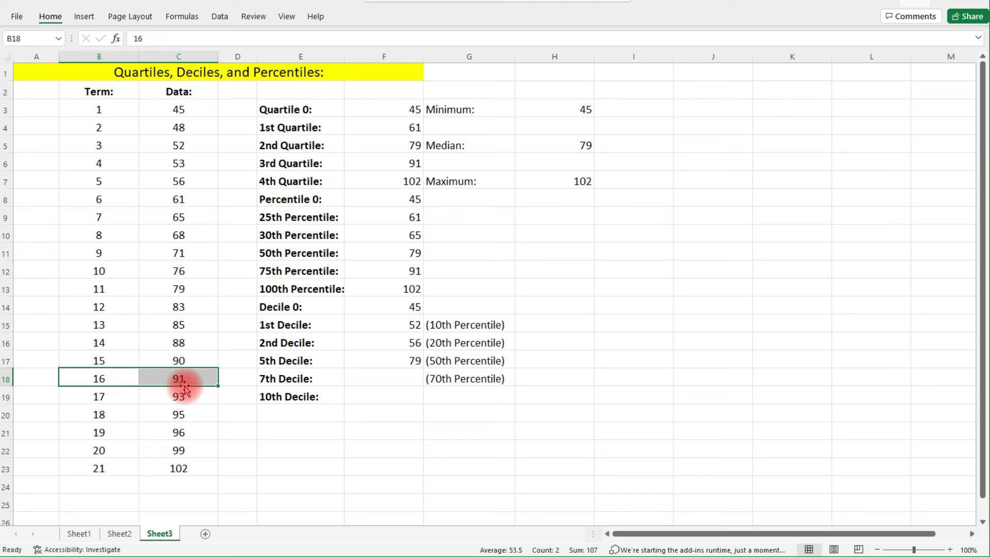
click(110, 359)
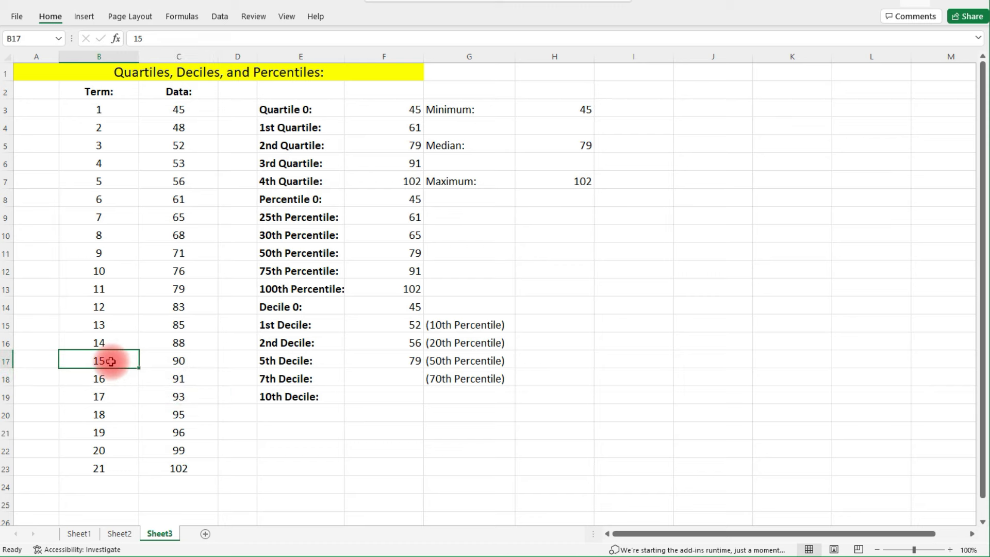
drag(111, 361, 175, 362)
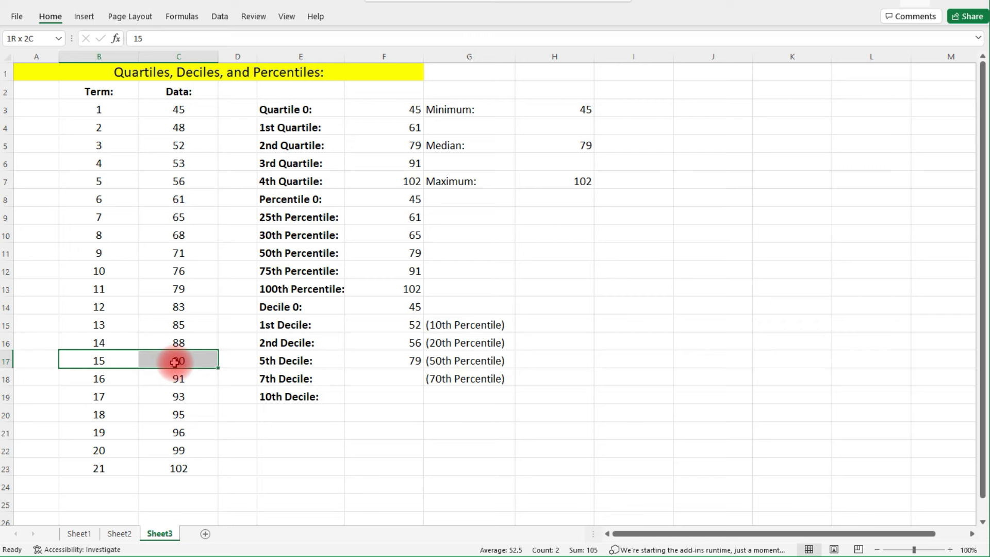
click(391, 380)
text(=percentile)
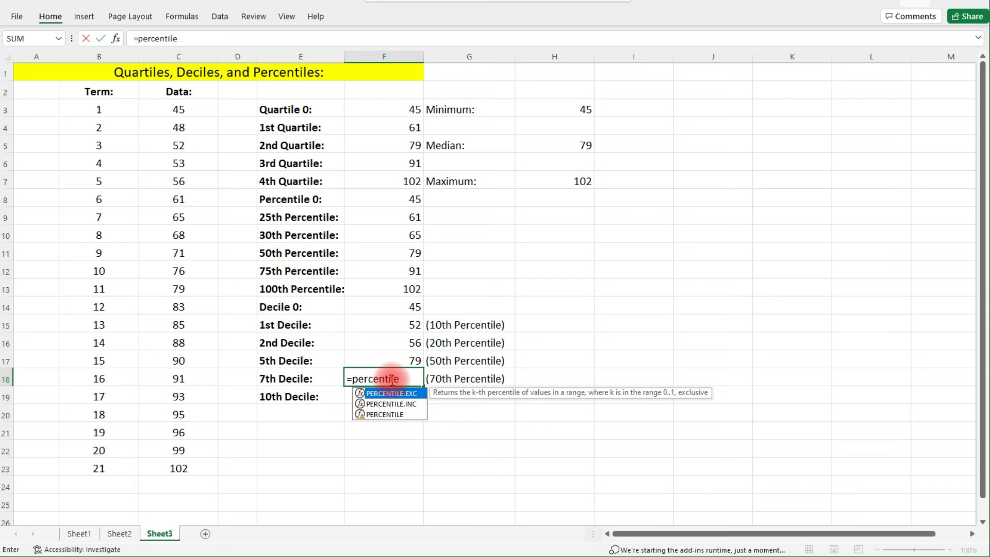
text(()
drag(203, 107, 164, 466)
text(,0.7))
key(Return)
drag(121, 360, 202, 362)
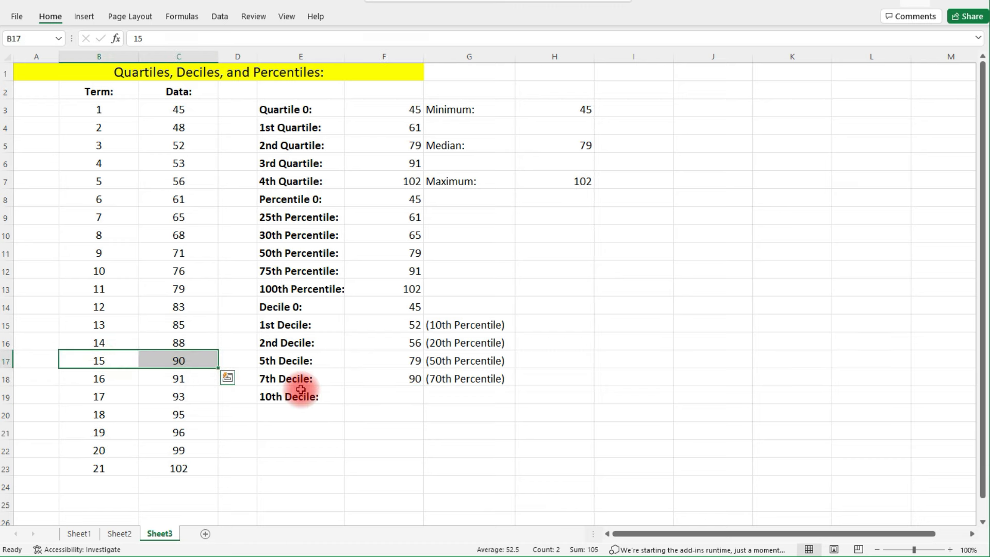
- Add the note "(100th Percentile)" in G19 beside the 10th Decile row
click(401, 397)
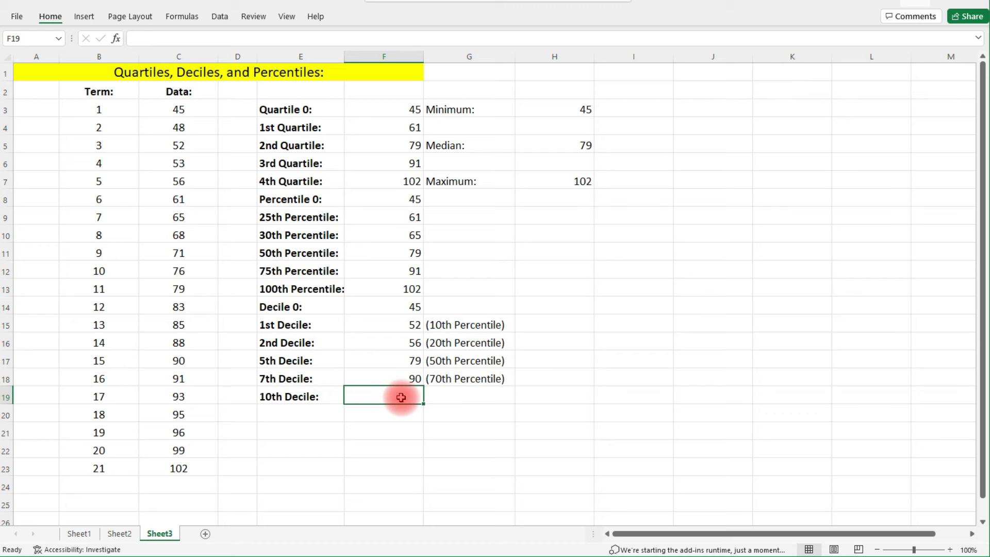
click(463, 394)
text((100th Pe)
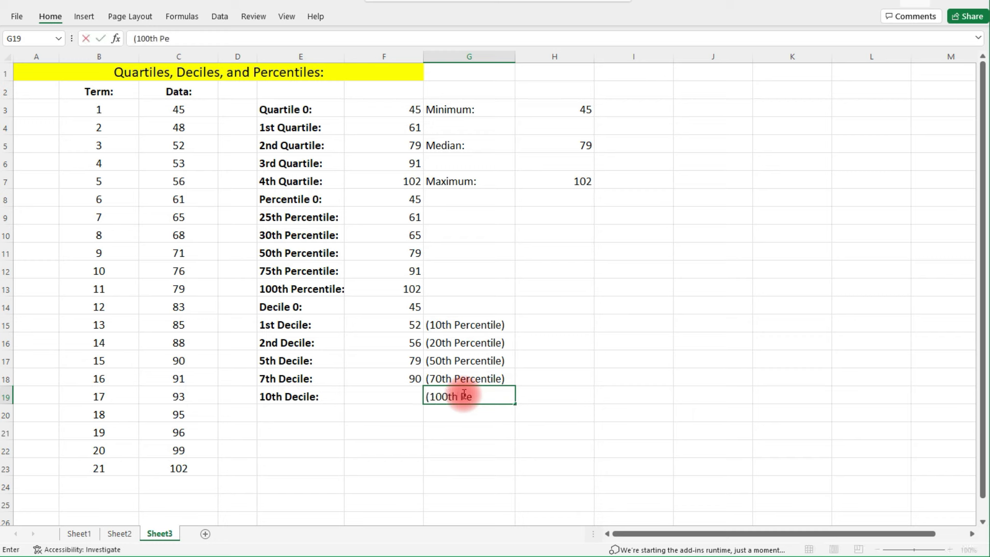
text(rcentile))
key(ctrl+Return)
- Check the 100th percentile result in F13 and enter 102 in F19 as the 10th decile
click(405, 285)
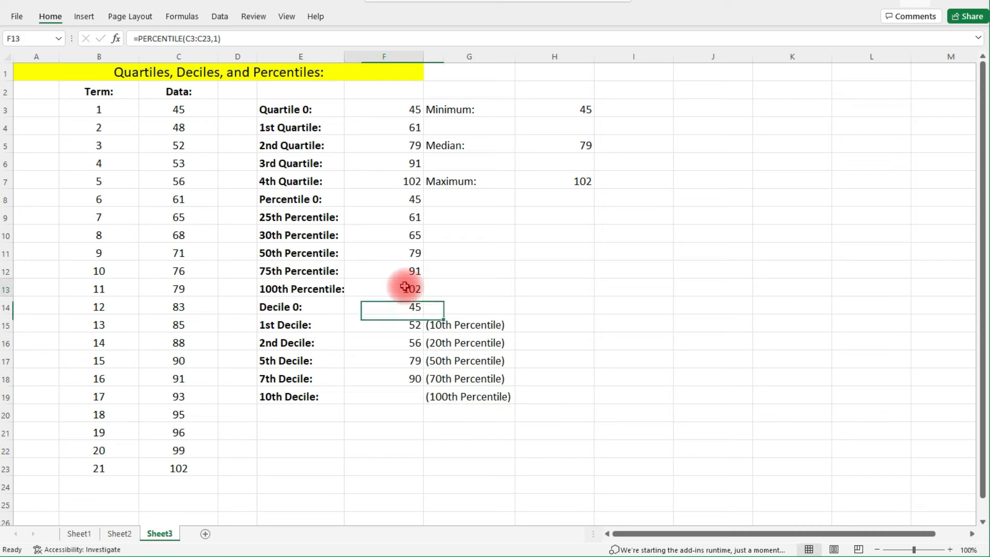
click(408, 394)
text(102)
key(Return)
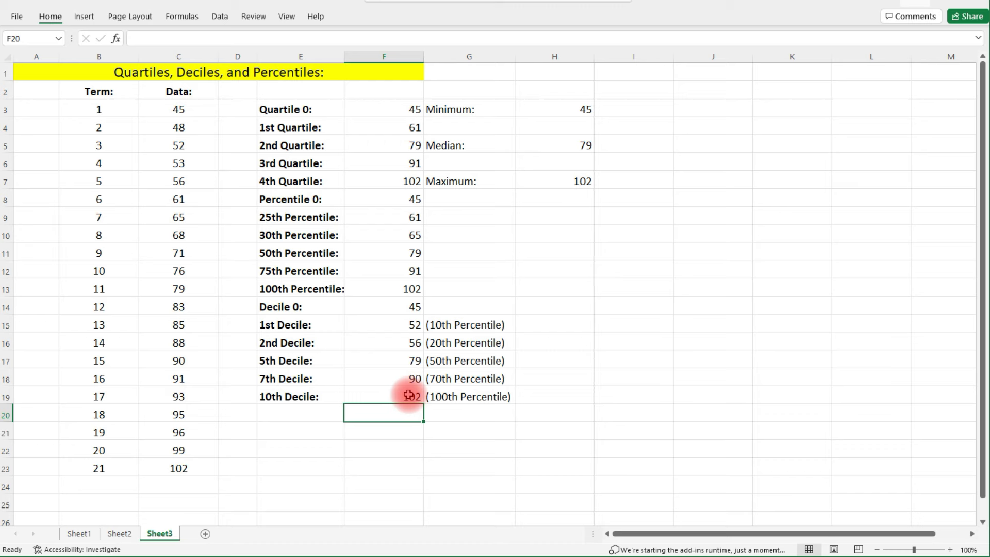